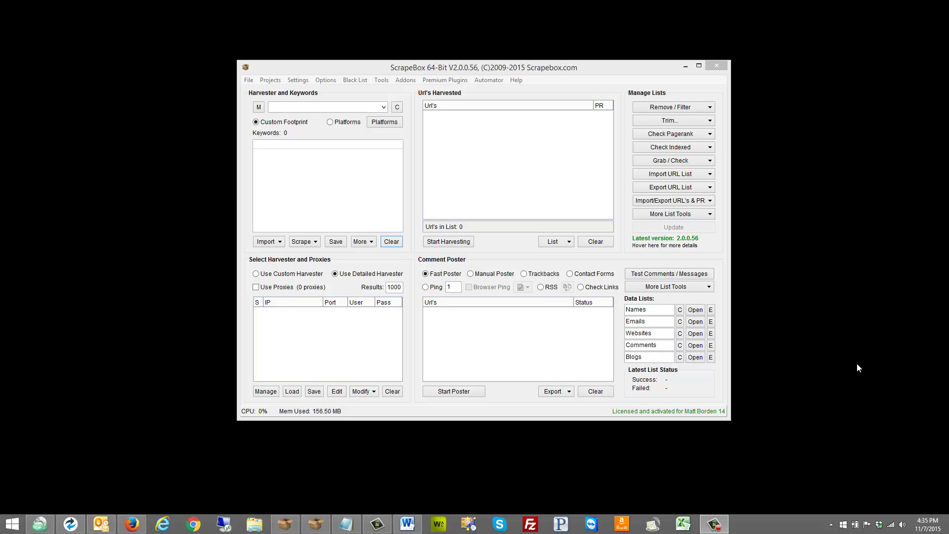
# Step: Find the ScrapeBox Vanity Name Checker among the available addons, check its description and close the list
pyautogui.click(403, 81)
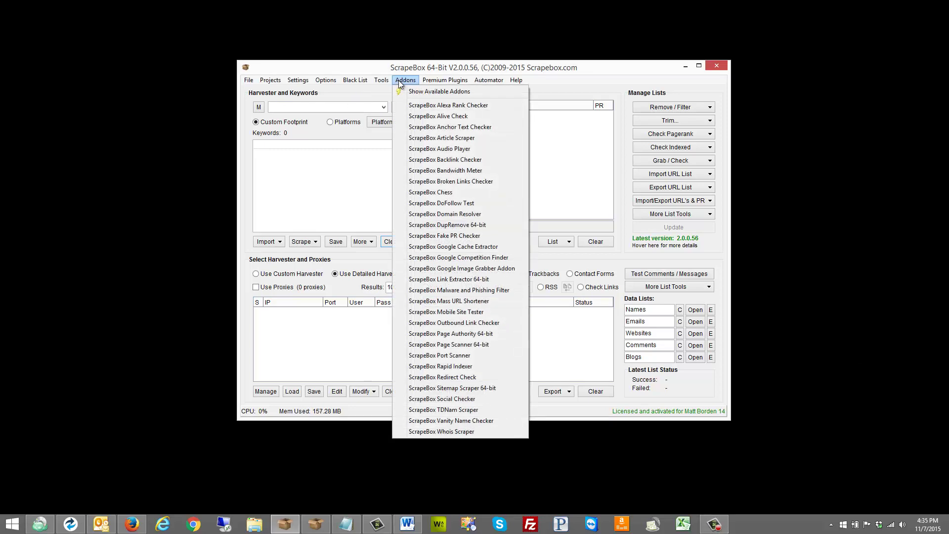
pyautogui.click(406, 91)
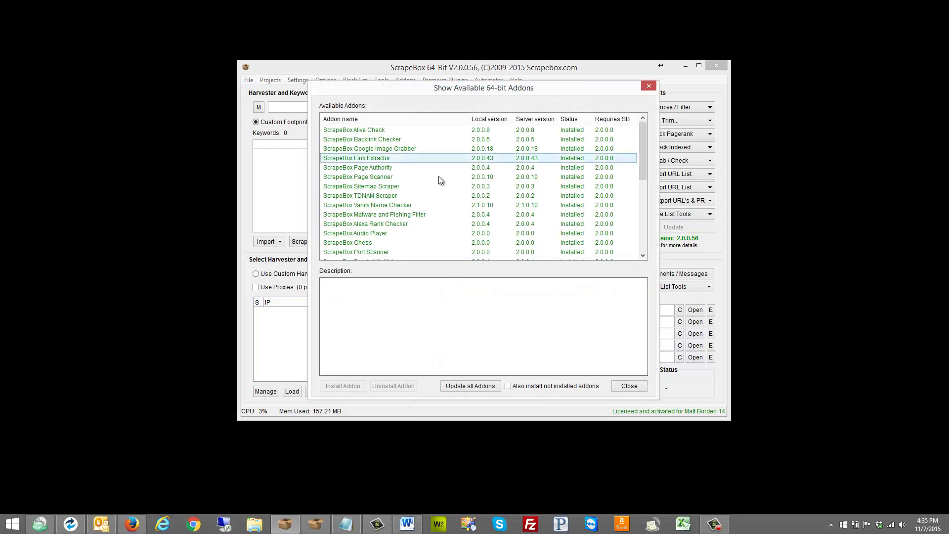
pyautogui.click(392, 205)
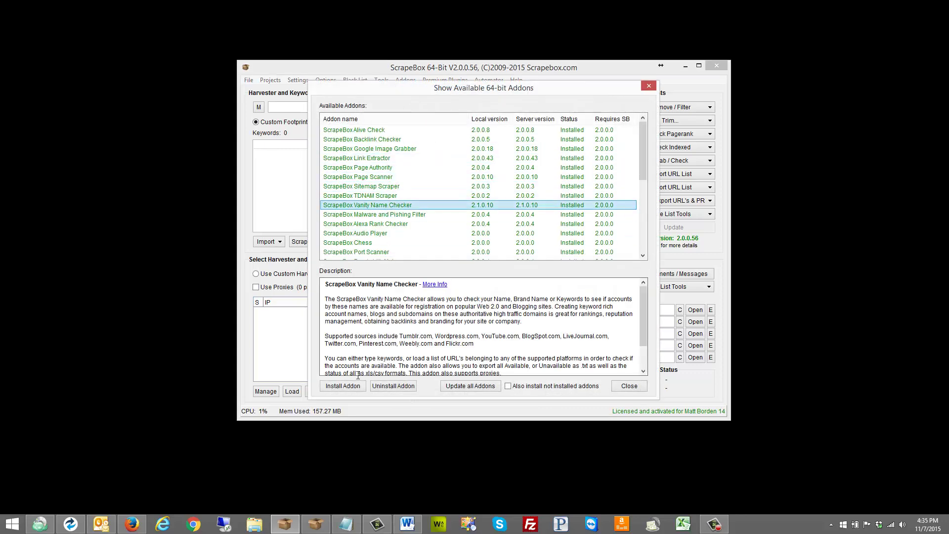
pyautogui.click(628, 390)
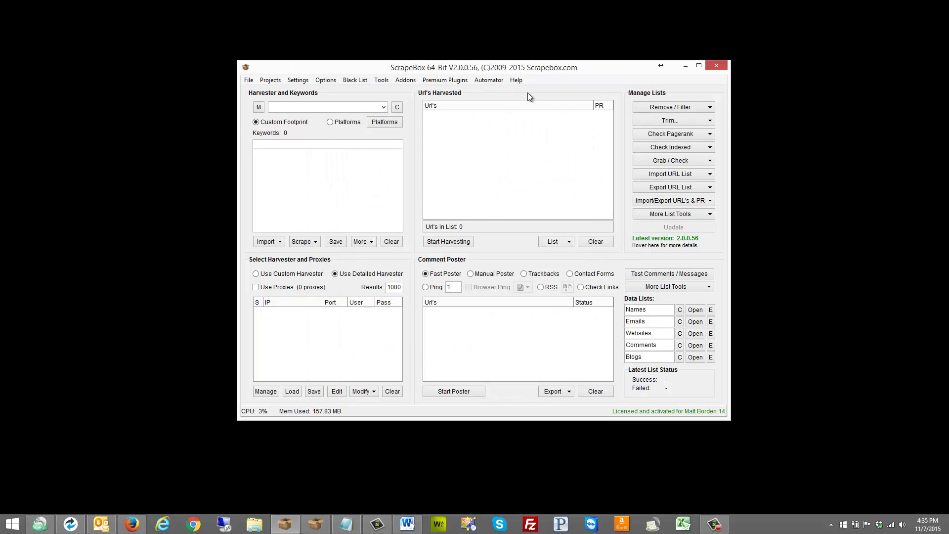
# Step: Launch the ScrapeBox Vanity Name Checker addon and look over its list of platform definitions
pyautogui.click(411, 85)
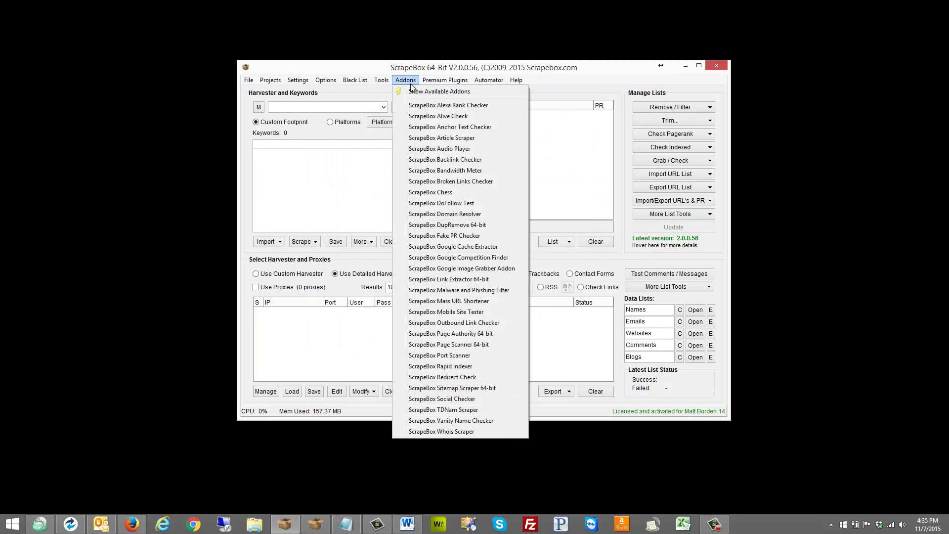
pyautogui.click(472, 421)
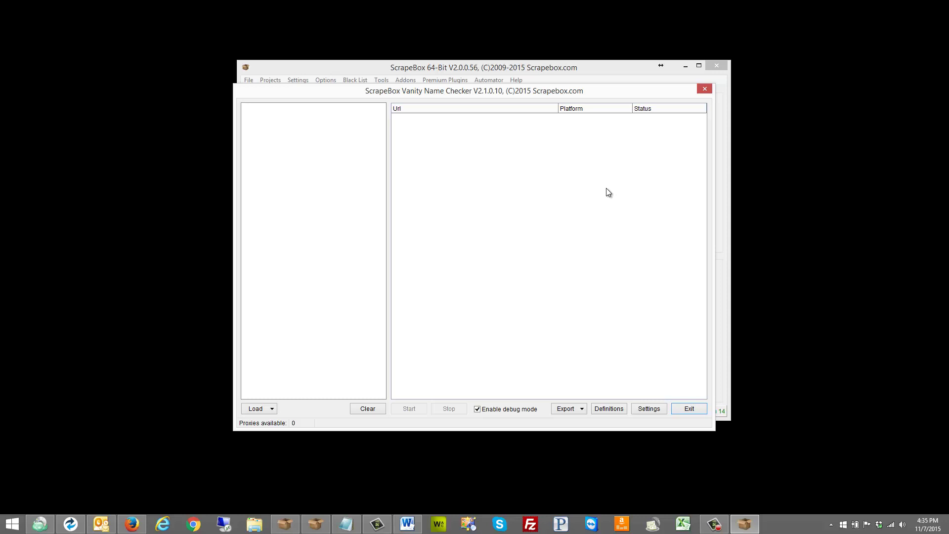
pyautogui.click(608, 415)
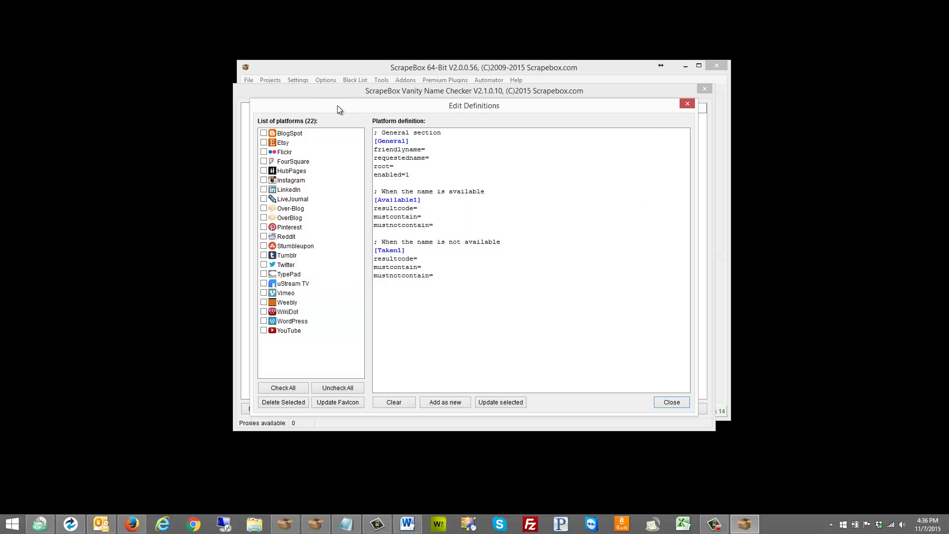
pyautogui.moveTo(345, 111); pyautogui.dragTo(362, 109)
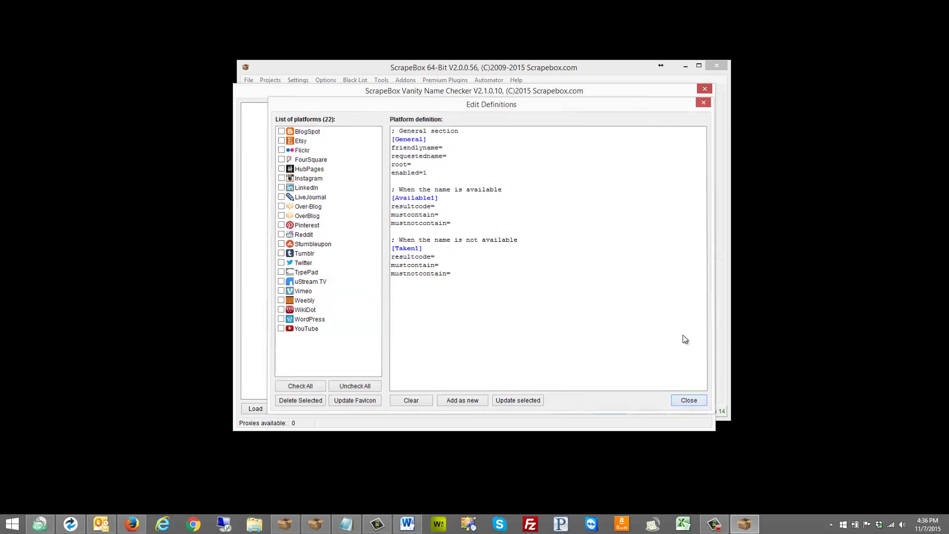
pyautogui.click(690, 402)
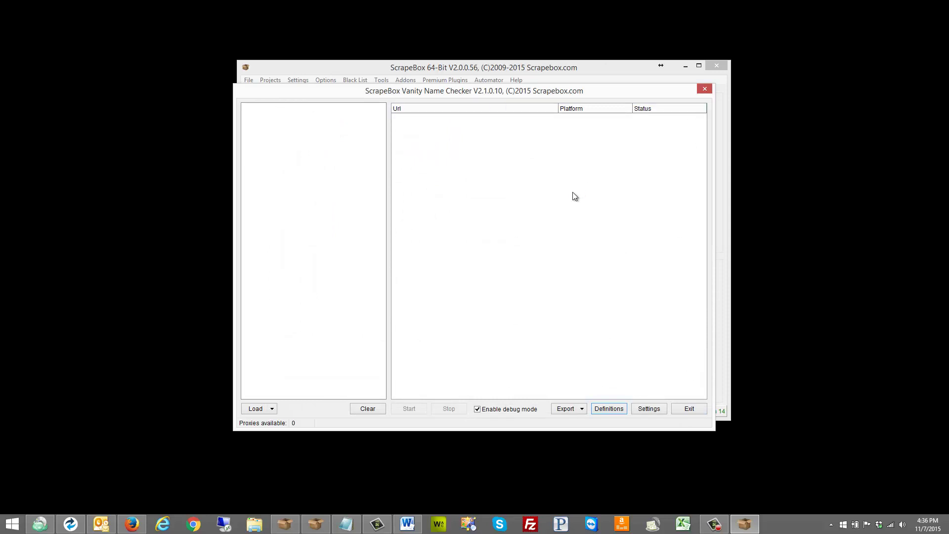
# Step: Review the OverBlog, Stumbleupon and LiveJournal definitions in the definitions editor, then bring back the blank definition template
pyautogui.click(618, 410)
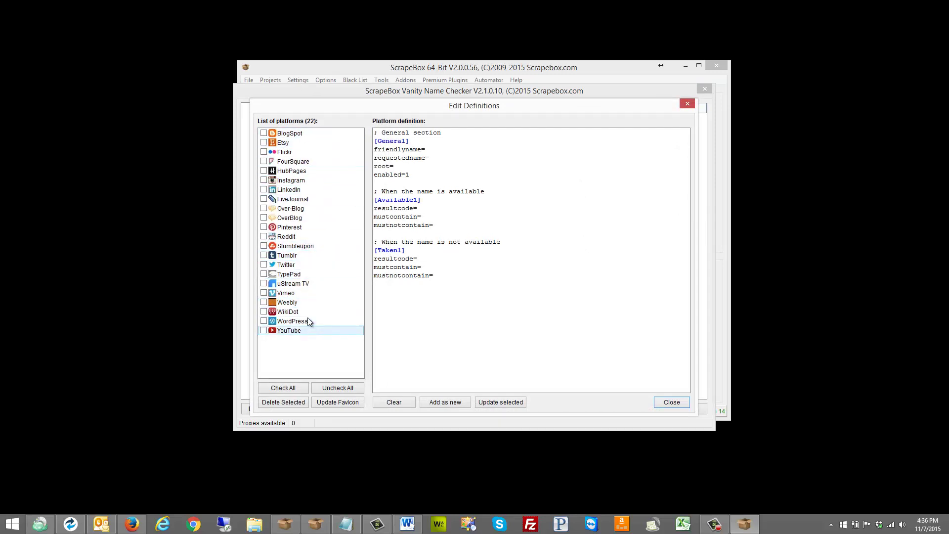
pyautogui.click(297, 208)
pyautogui.click(295, 218)
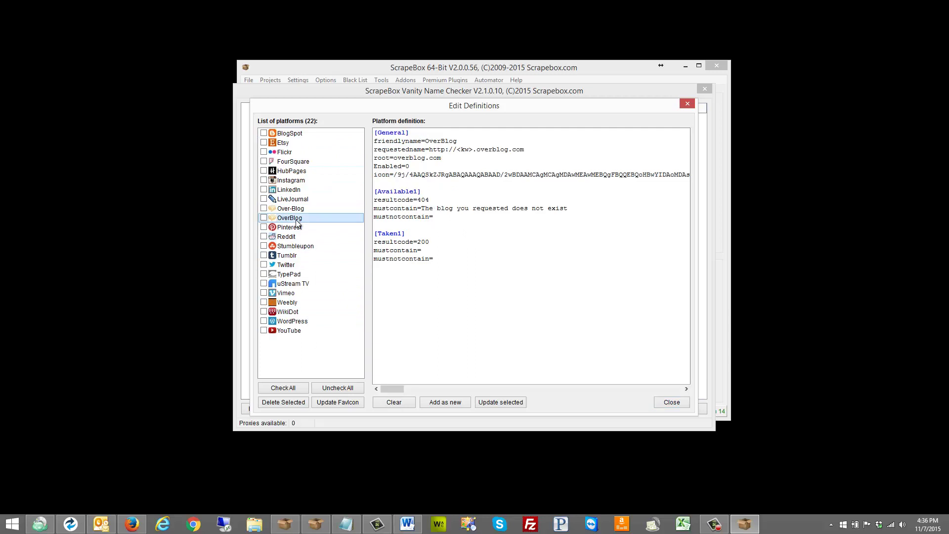
pyautogui.click(296, 246)
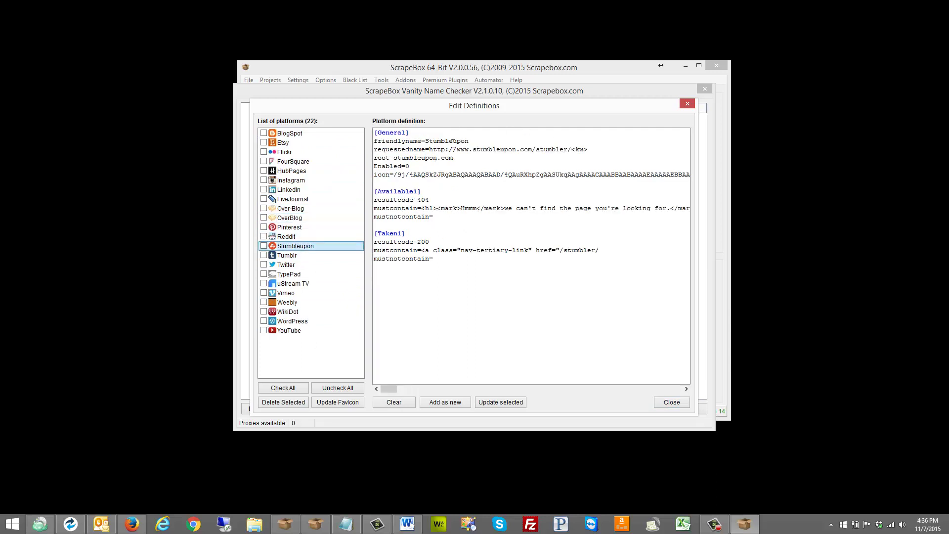
pyautogui.click(295, 201)
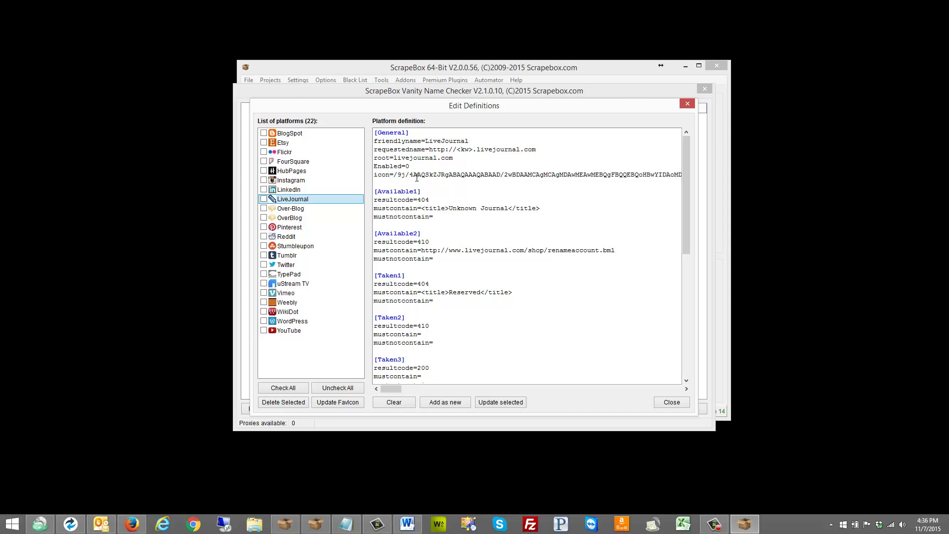
pyautogui.click(297, 351)
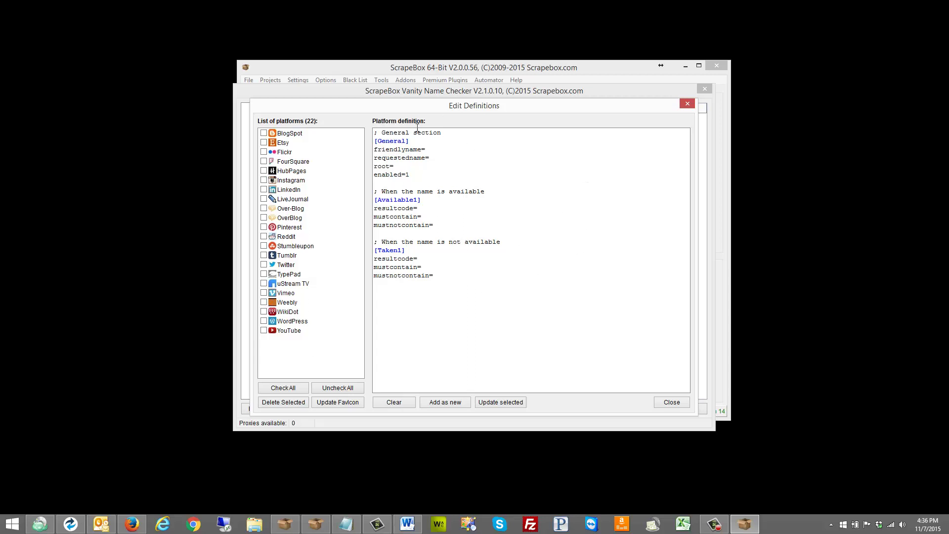
pyautogui.moveTo(441, 132); pyautogui.dragTo(362, 134)
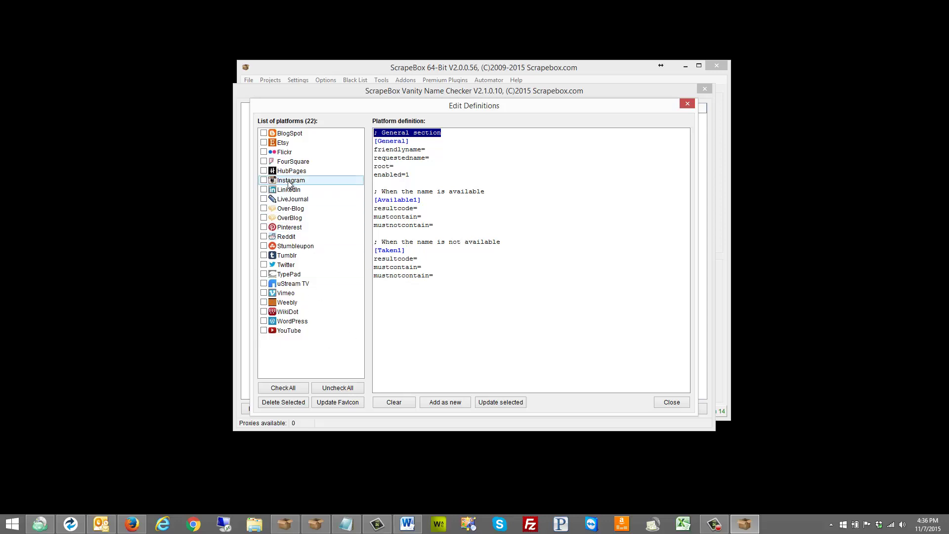
# Step: Switch to Firefox and compare the strikingly.com search result URLs with the subdomain address of the Tour de Sasebo site
pyautogui.click(130, 525)
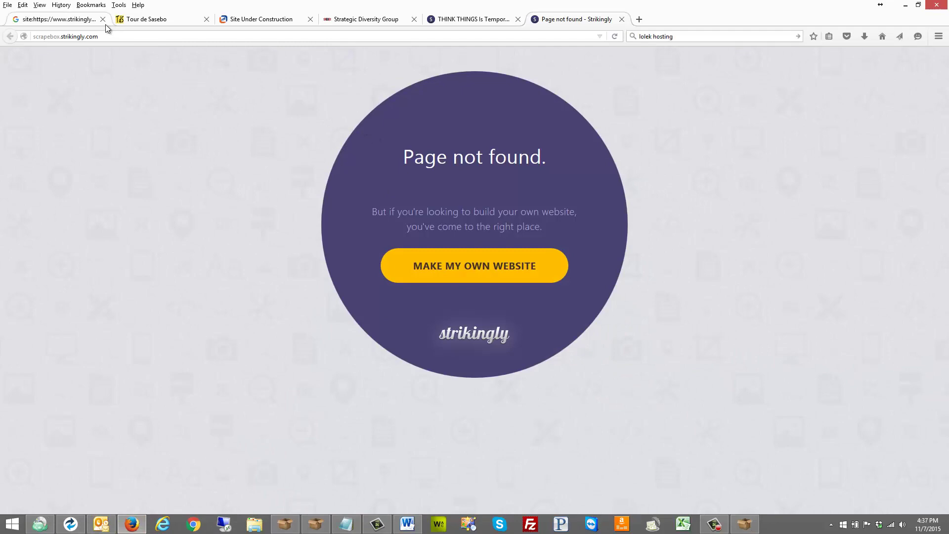
pyautogui.click(139, 22)
pyautogui.click(77, 22)
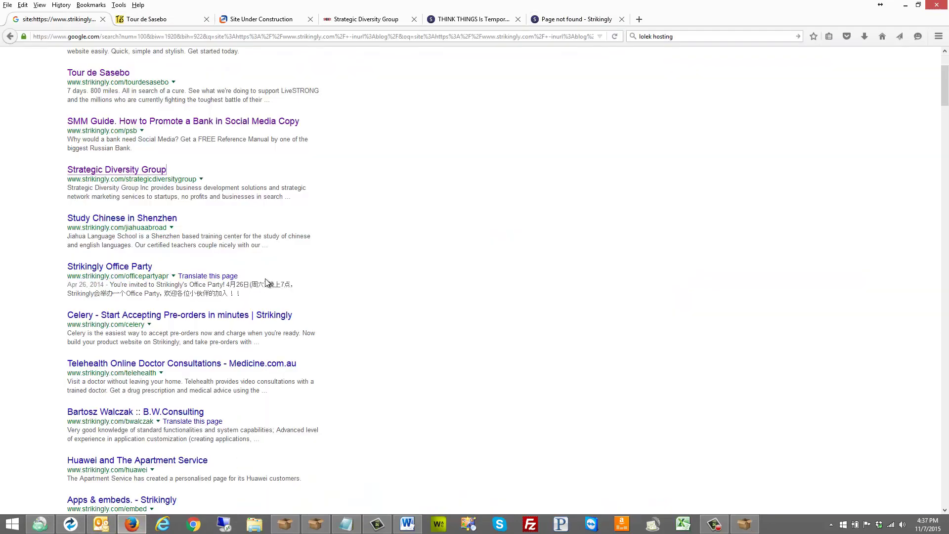
pyautogui.scroll(3, 254, 171)
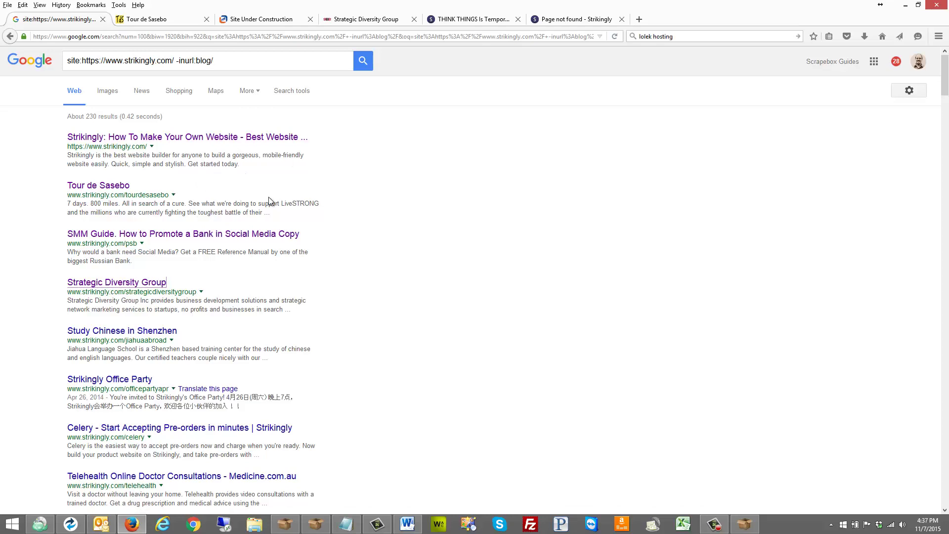
pyautogui.click(175, 19)
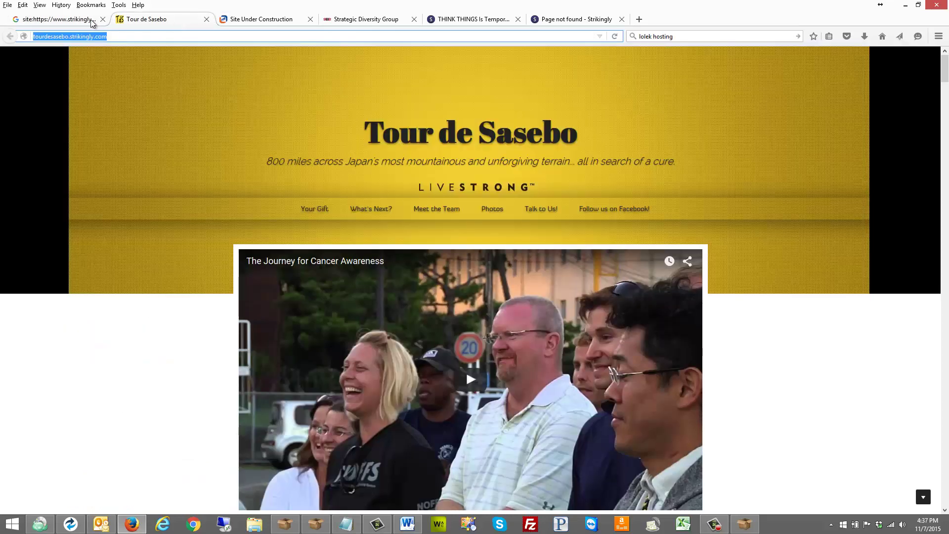
pyautogui.click(59, 20)
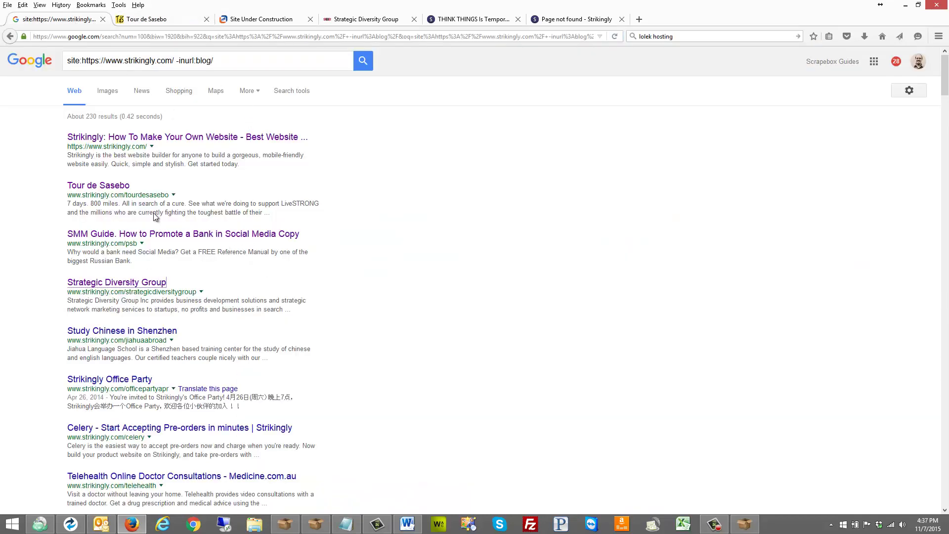
pyautogui.click(183, 19)
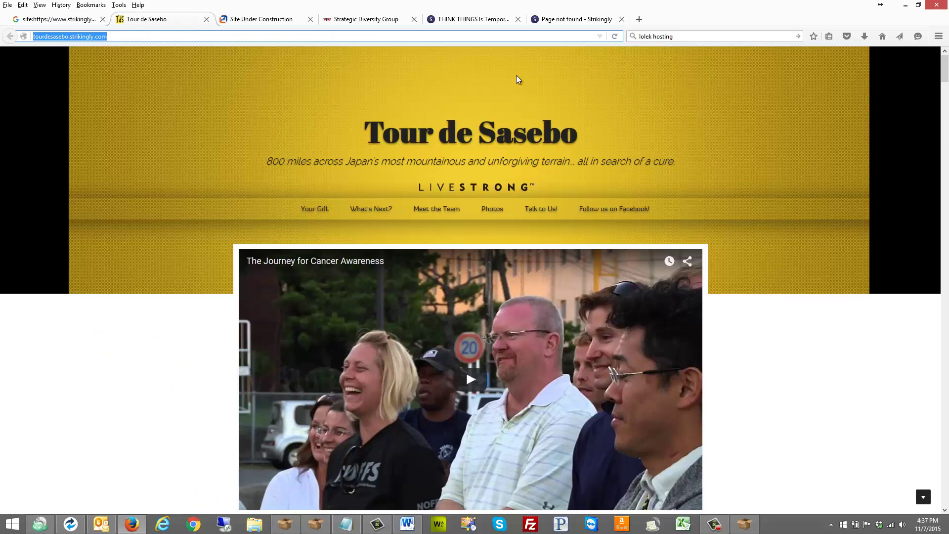
pyautogui.click(51, 37)
pyautogui.click(83, 36)
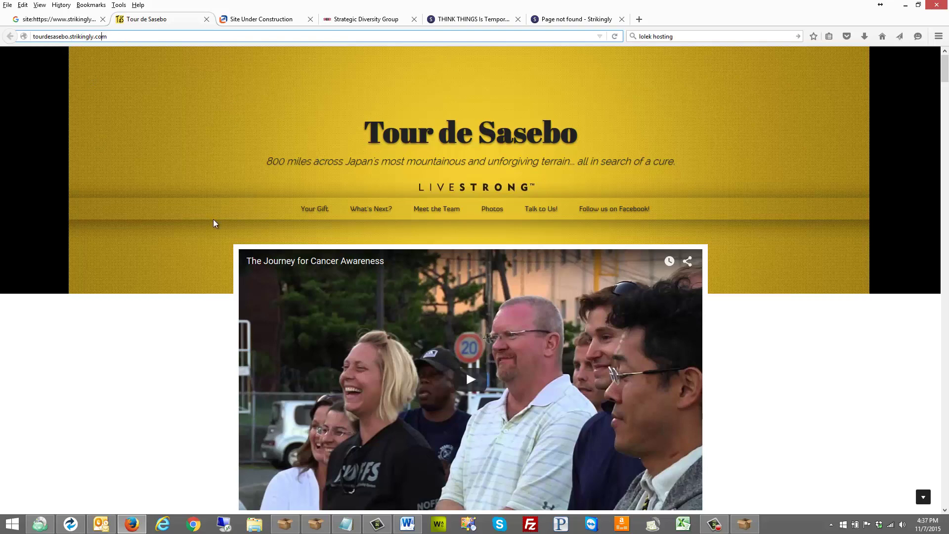
# Step: Examine the open Strikingly pages for psb, strategicdiversitygroup, thinkthings and scrapebox to compare taken and available names
pyautogui.click(267, 20)
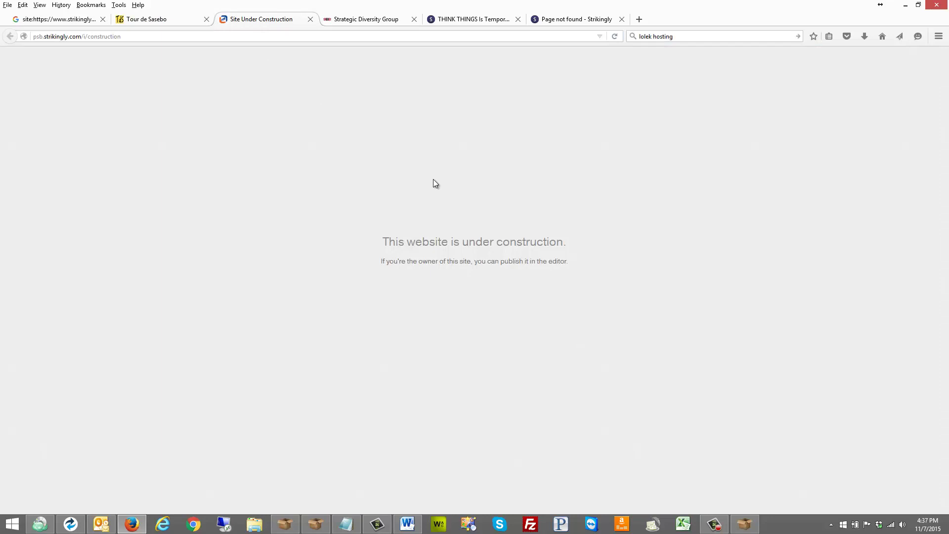
pyautogui.click(358, 22)
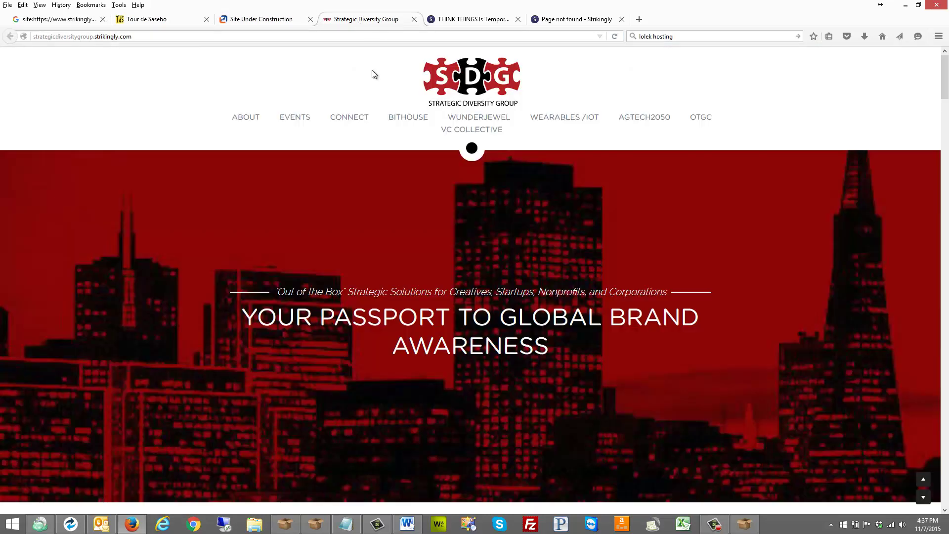
pyautogui.click(478, 22)
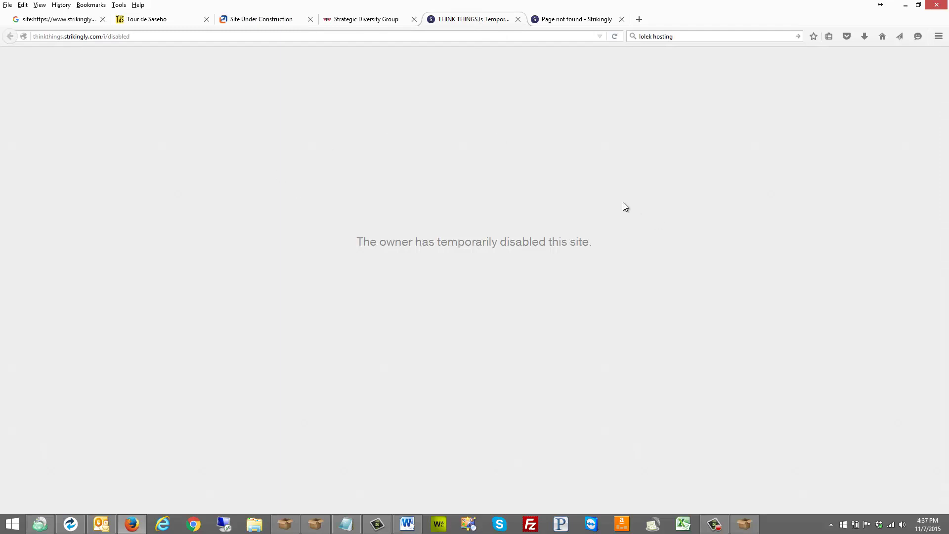
pyautogui.click(566, 23)
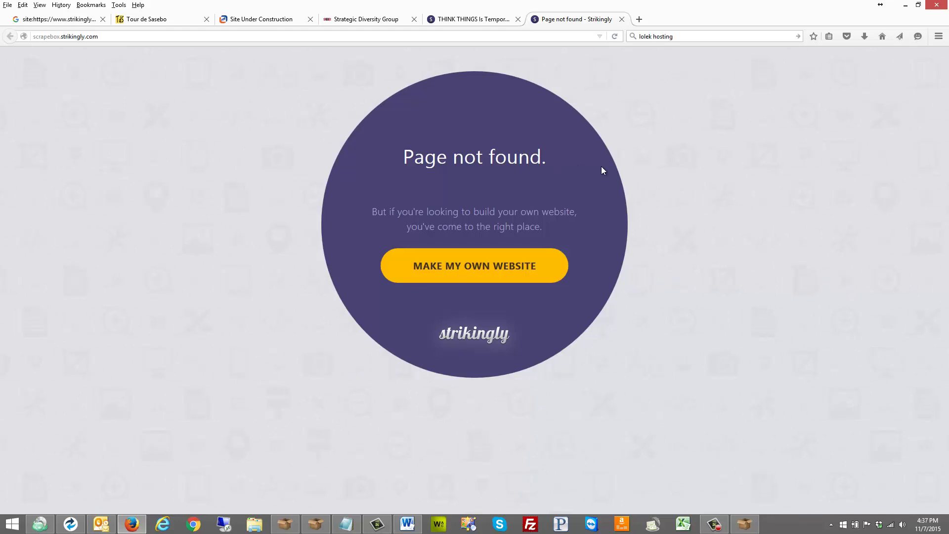
# Step: Return to the Vanity Name Checker definitions editor and set the blank definition's friendlyname to Striking
pyautogui.click(745, 524)
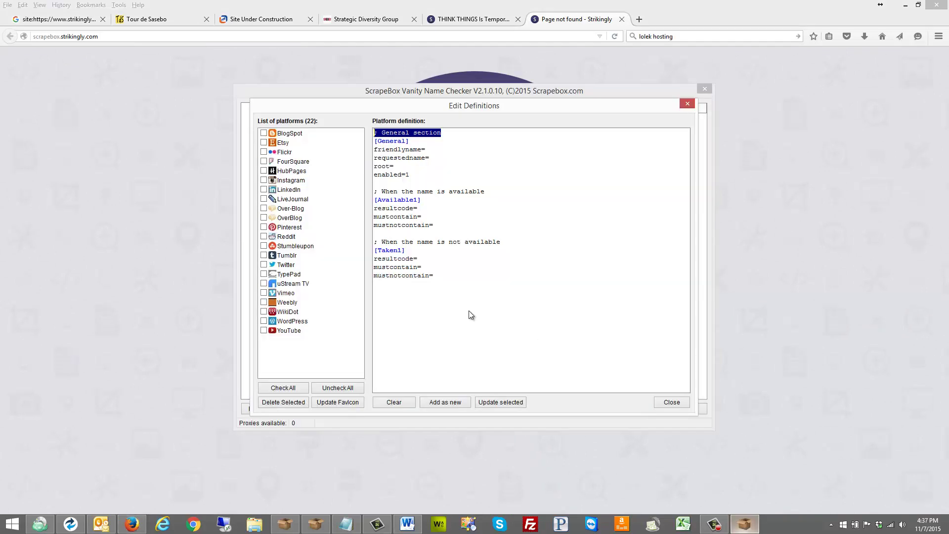
pyautogui.click(445, 150)
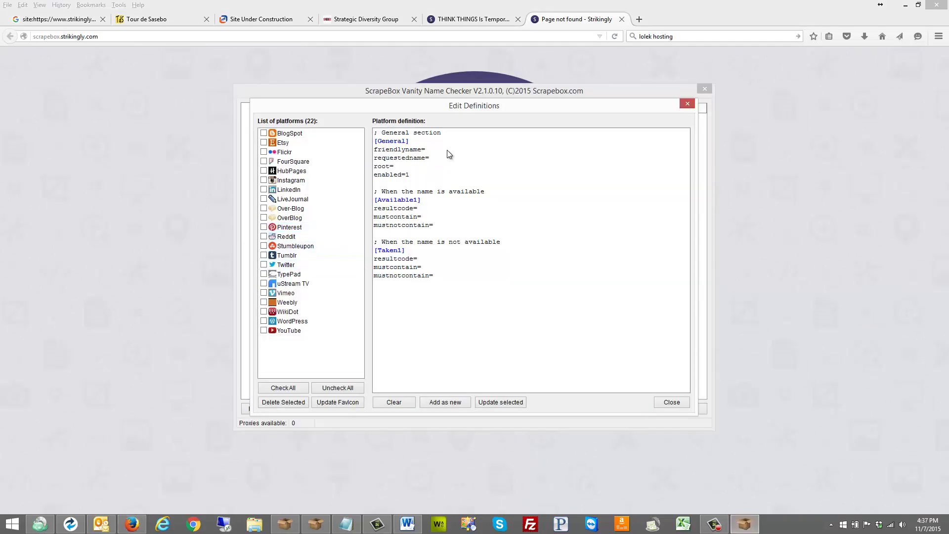
pyautogui.write('Striking')
pyautogui.click(707, 490)
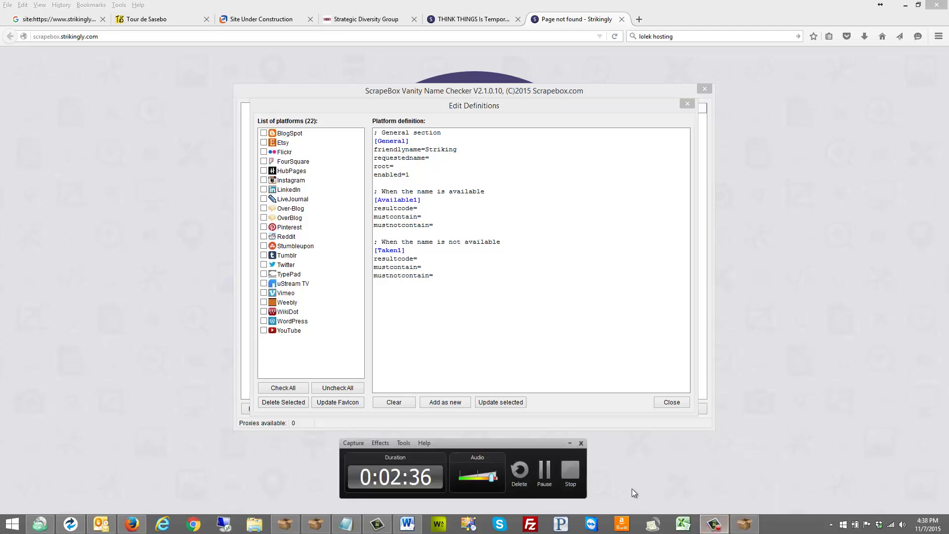
pyautogui.click(542, 473)
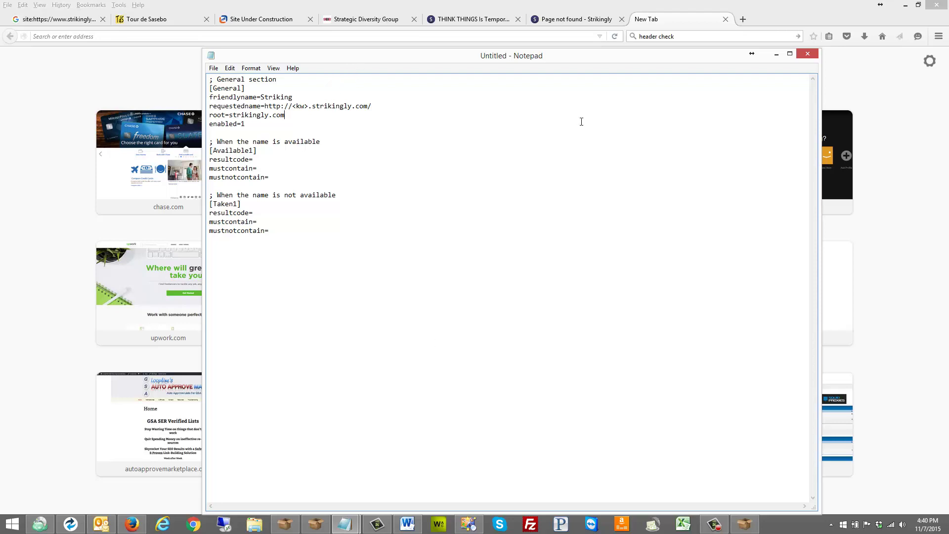
# Step: Bring up the LiveJournal definition in the definitions editor and check its captured snapshot in WinSnap
pyautogui.click(744, 524)
pyautogui.click(308, 199)
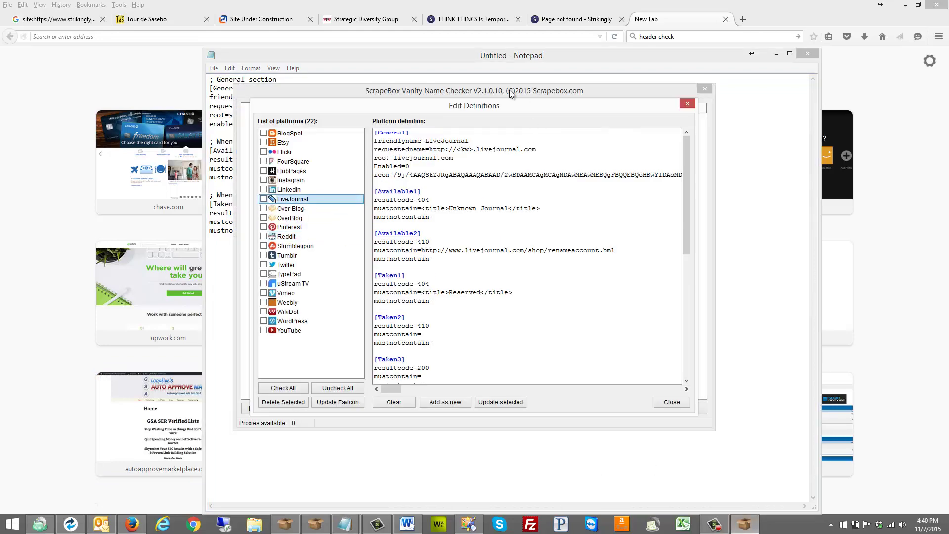
pyautogui.click(468, 524)
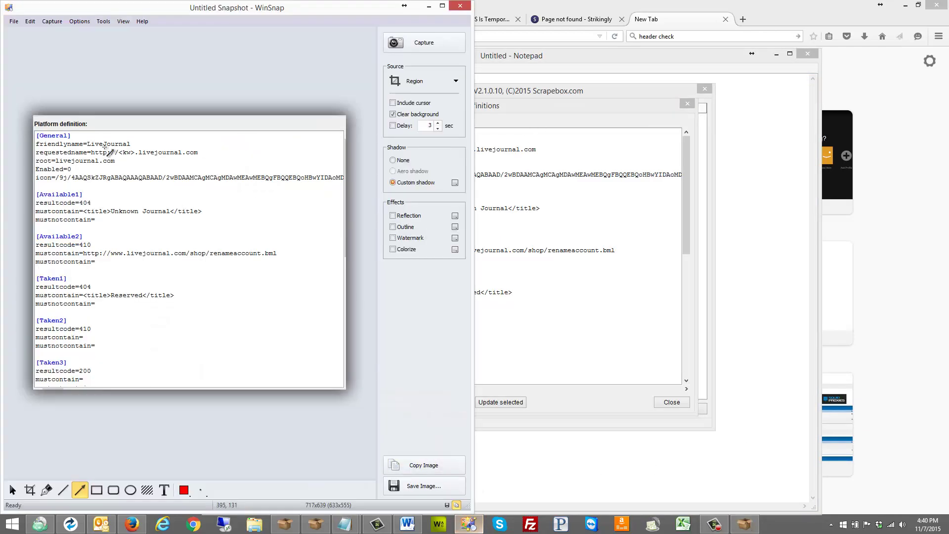
pyautogui.click(429, 6)
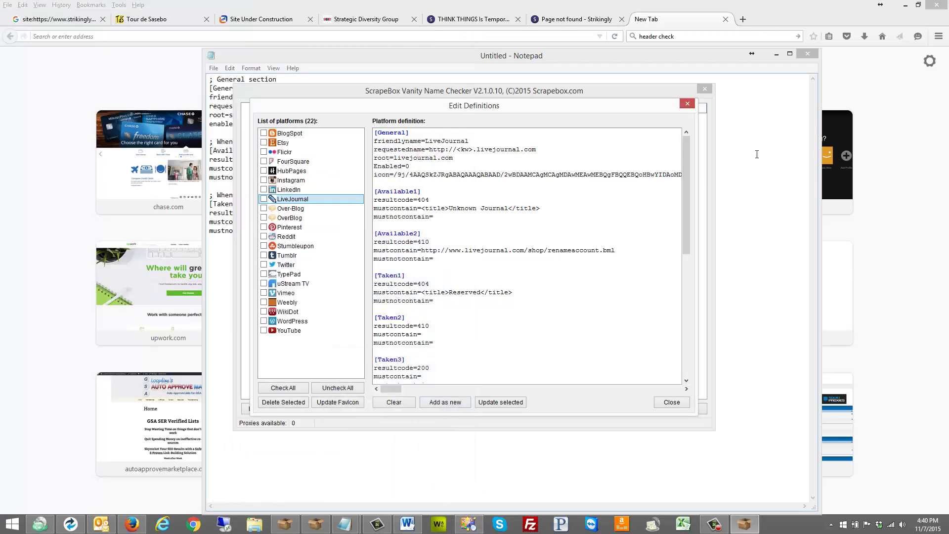
# Step: Move the Notepad window clear of the definitions editor, reset the definition and display the LiveJournal definition again
pyautogui.click(414, 52)
pyautogui.moveTo(415, 52); pyautogui.dragTo(696, 97)
pyautogui.click(394, 402)
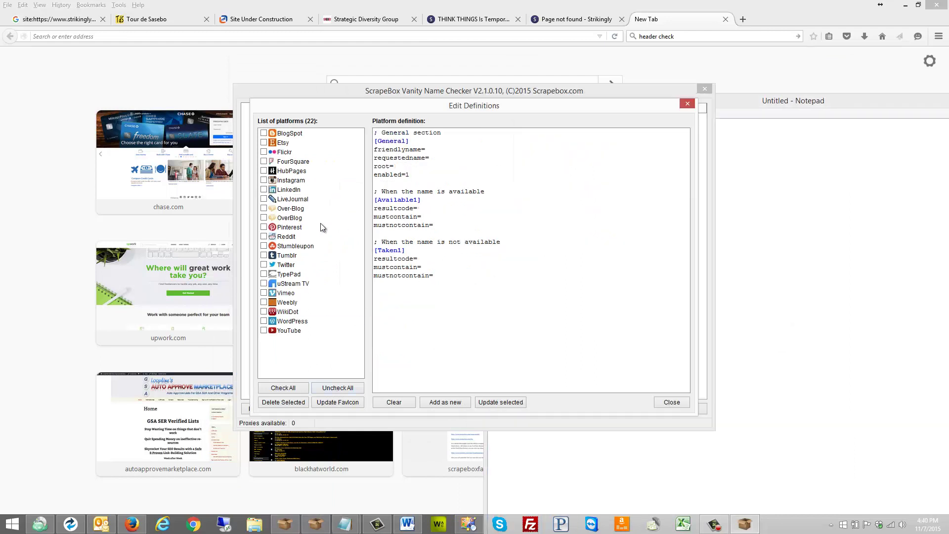
pyautogui.click(292, 218)
pyautogui.click(289, 190)
pyautogui.click(292, 198)
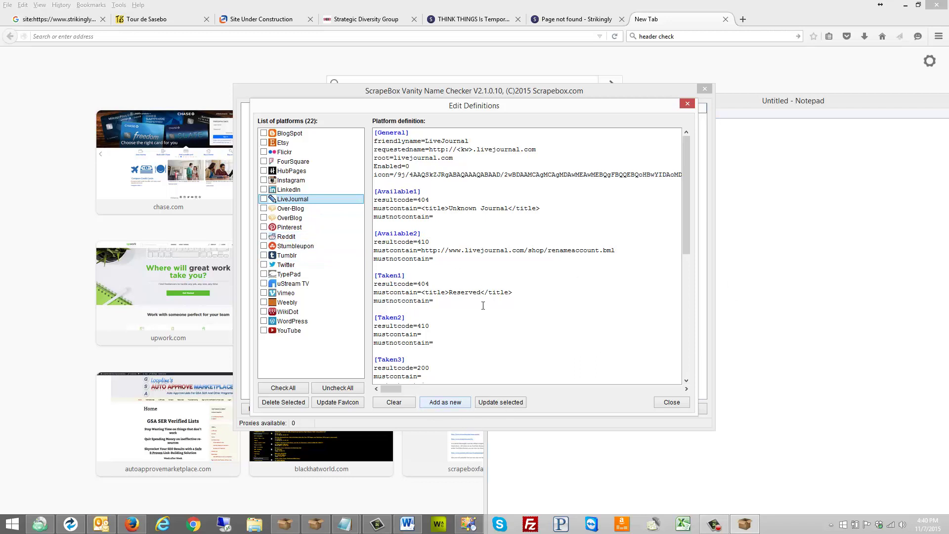
# Step: Review the Striking draft's general lines and availability sections in Notepad against the scrapebox Strikingly page and the LiveJournal definition
pyautogui.click(519, 470)
pyautogui.moveTo(549, 104); pyautogui.dragTo(546, 90)
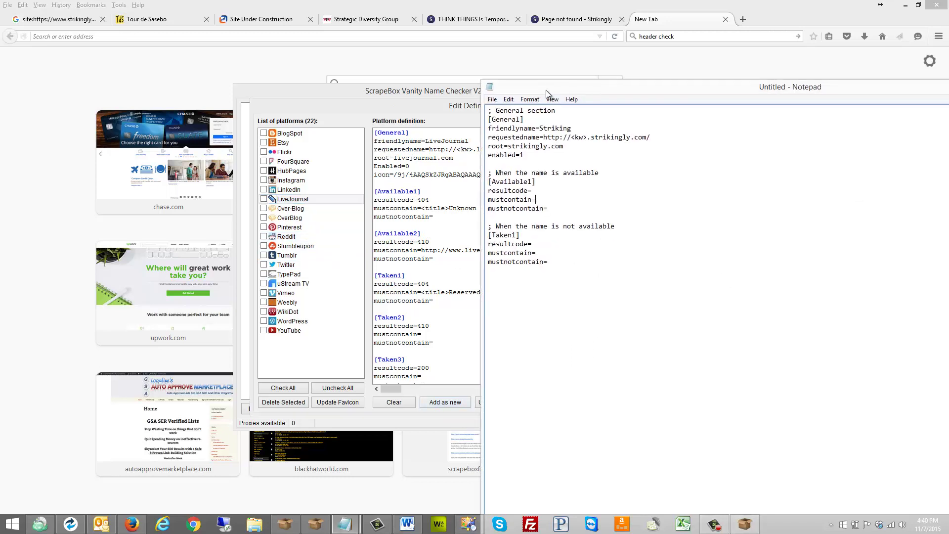
pyautogui.moveTo(572, 128); pyautogui.dragTo(539, 125)
pyautogui.moveTo(652, 138); pyautogui.dragTo(591, 138)
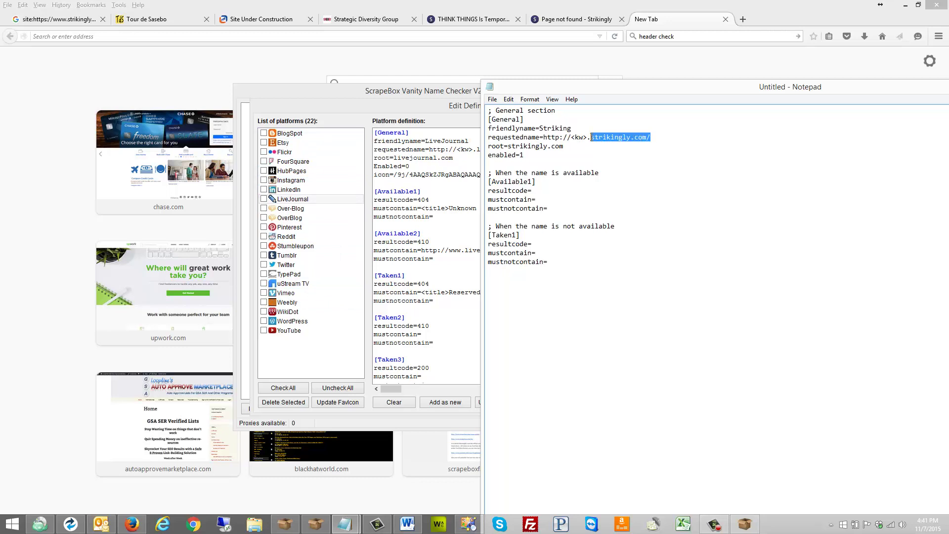
pyautogui.click(575, 19)
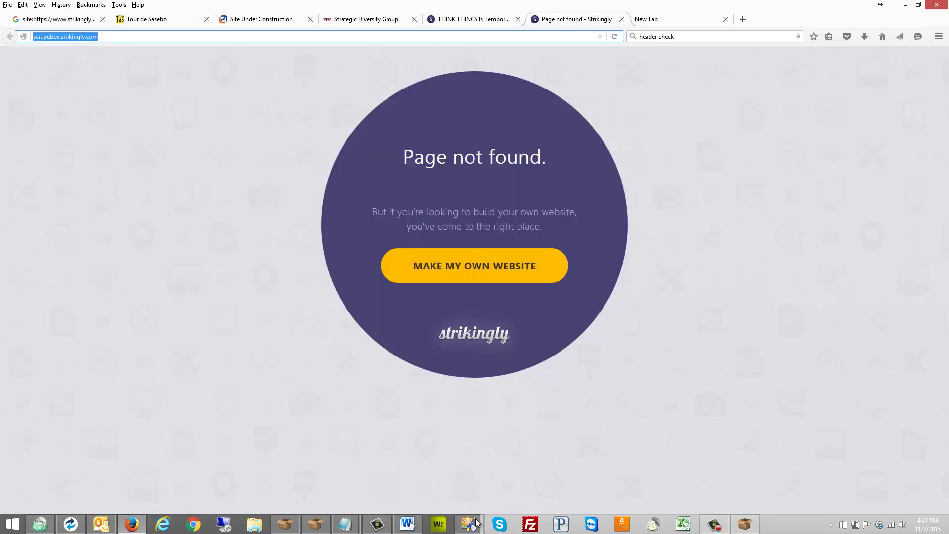
pyautogui.click(349, 522)
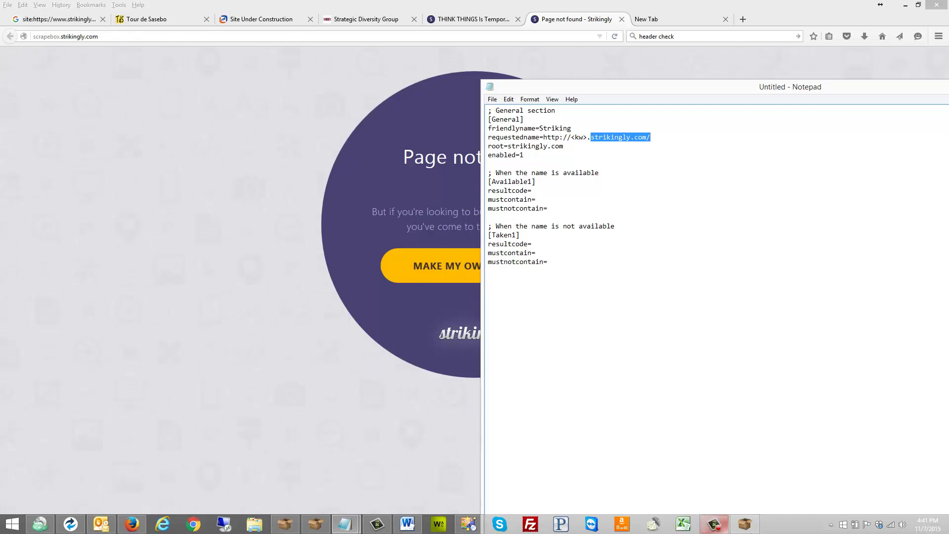
pyautogui.click(745, 524)
pyautogui.click(798, 238)
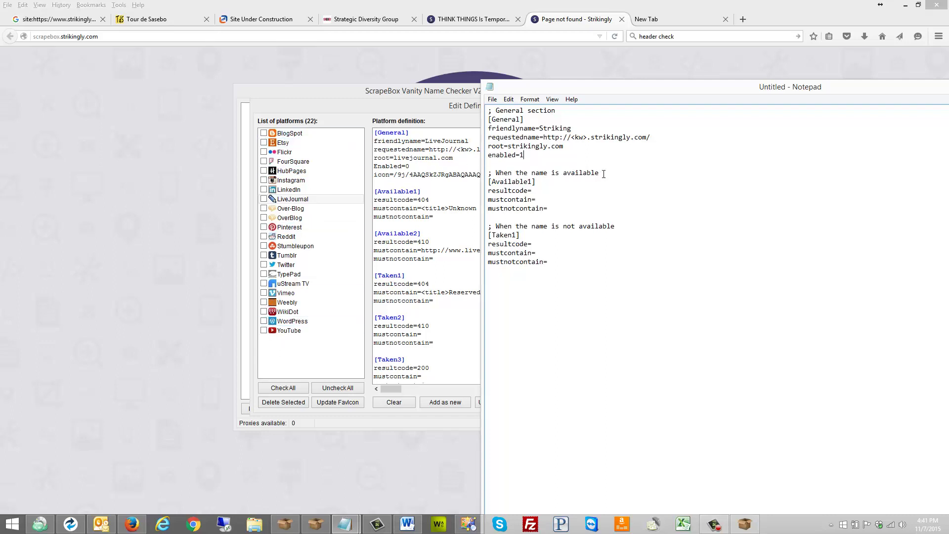
pyautogui.moveTo(604, 172); pyautogui.dragTo(508, 173)
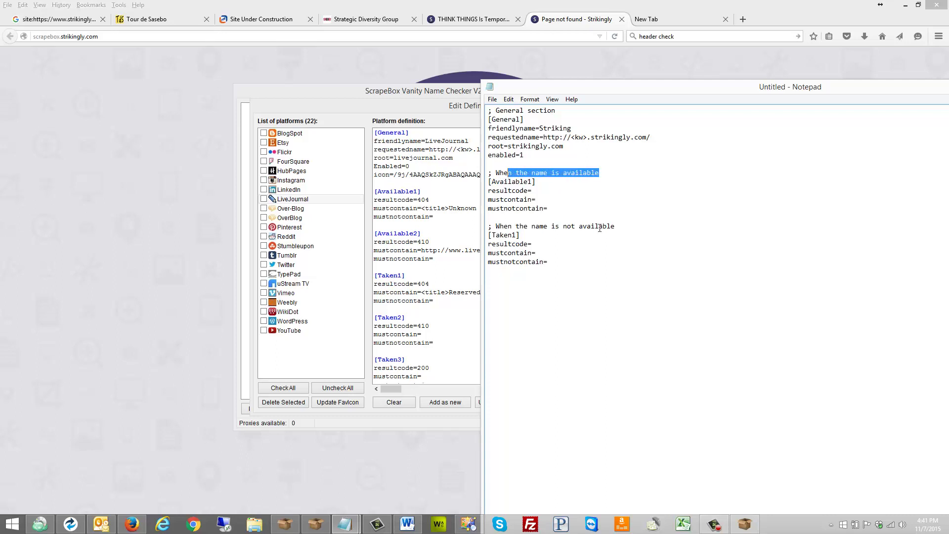
pyautogui.click(629, 225)
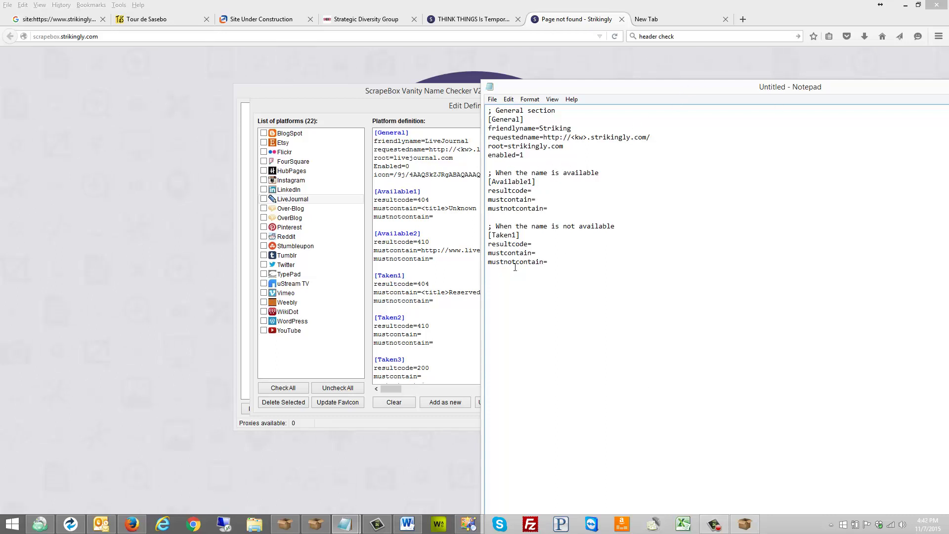
# Step: Arrange the browser with the scrapebox Strikingly page and the Notepad draft side by side
pyautogui.click(441, 67)
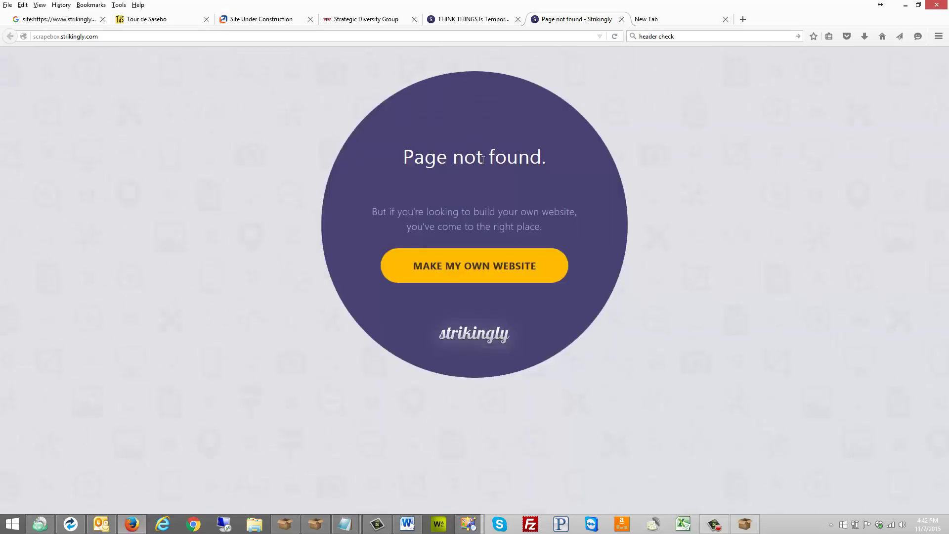
pyautogui.press('super+Left')
pyautogui.moveTo(574, 88); pyautogui.dragTo(578, 27)
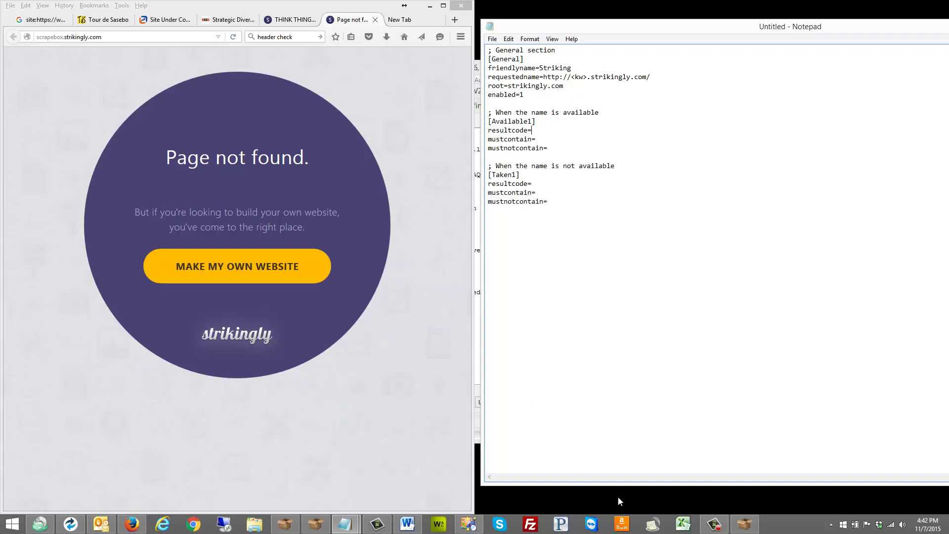
# Step: Check the Available1 result code in the LiveJournal definition and copy the scrapebox Strikingly page's web address
pyautogui.click(745, 523)
pyautogui.moveTo(430, 199); pyautogui.dragTo(415, 200)
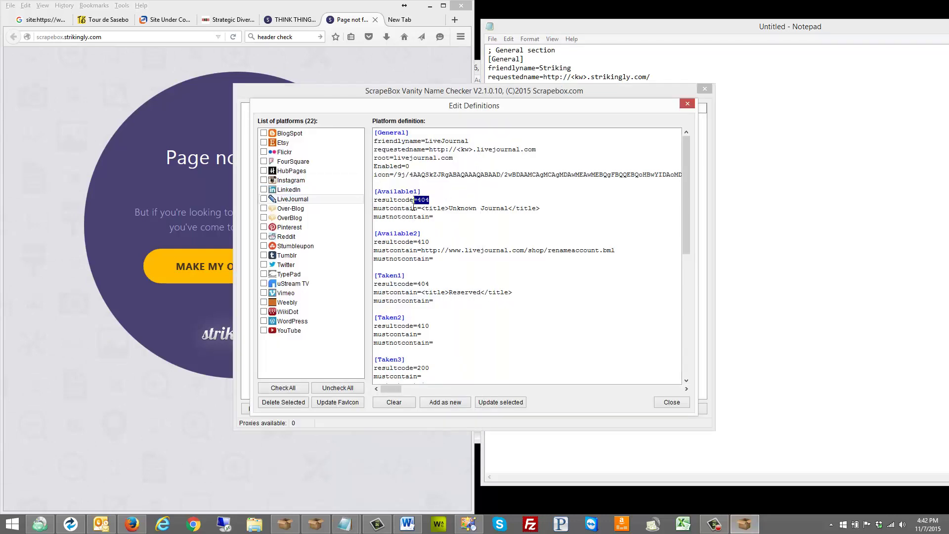
pyautogui.click(197, 71)
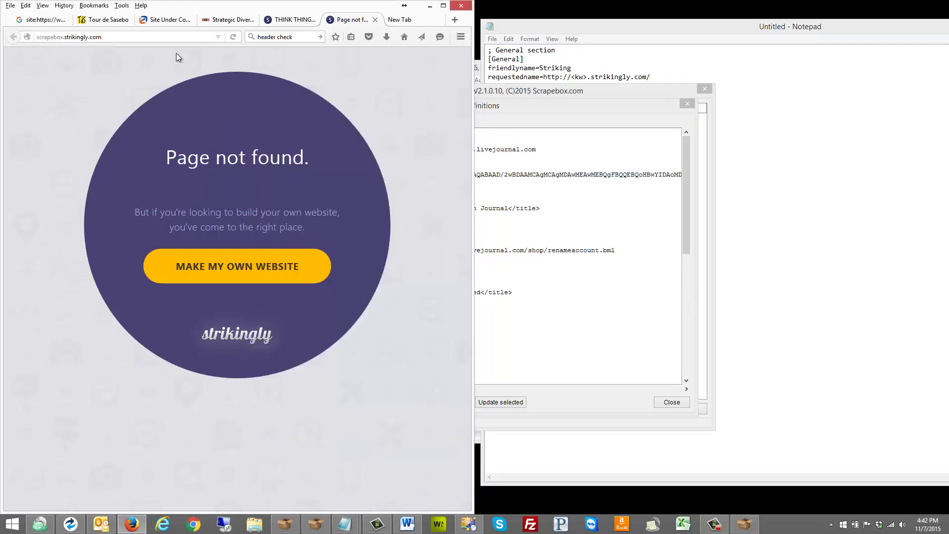
pyautogui.click(102, 37)
pyautogui.rightClick(82, 37)
pyautogui.click(102, 68)
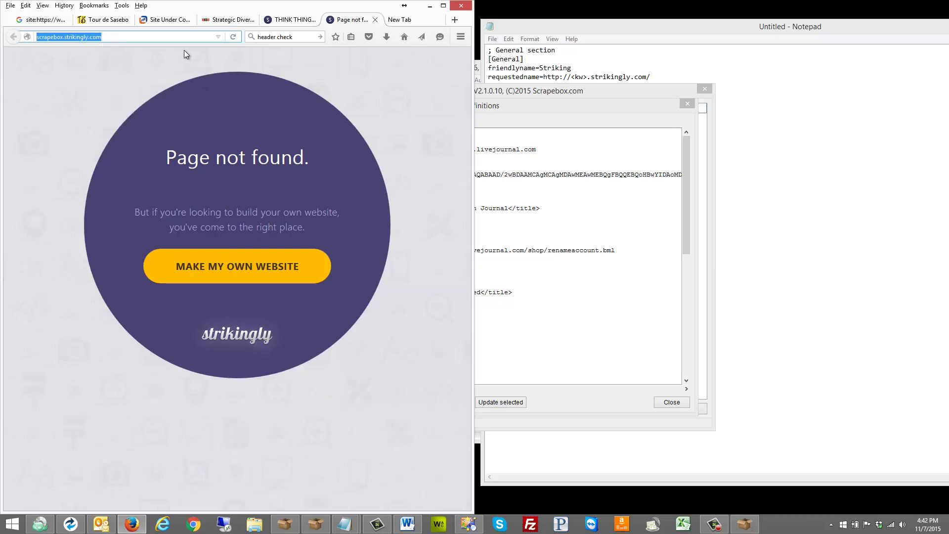
# Step: Search the web for header check and open the WebConfs HTTP / HTTPS Header Check tool
pyautogui.click(405, 19)
pyautogui.click(291, 37)
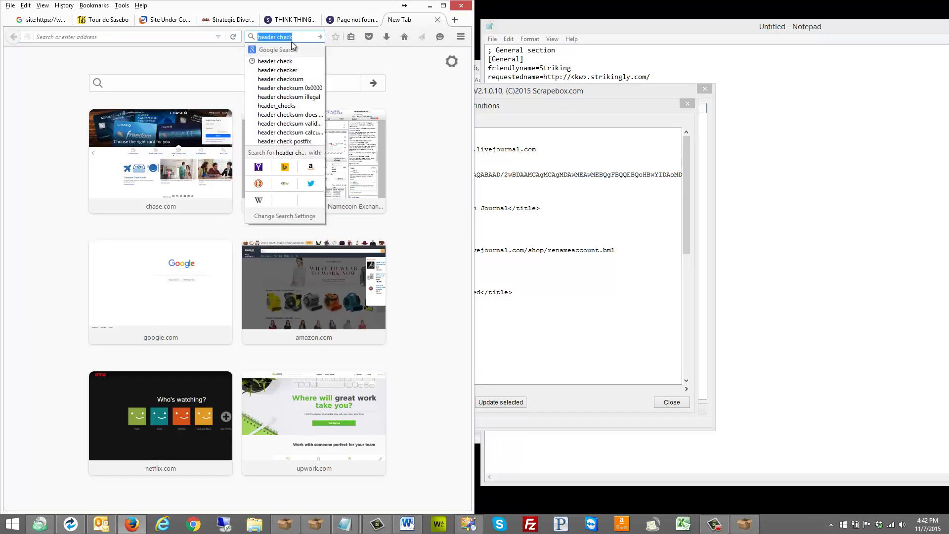
pyautogui.press('Return')
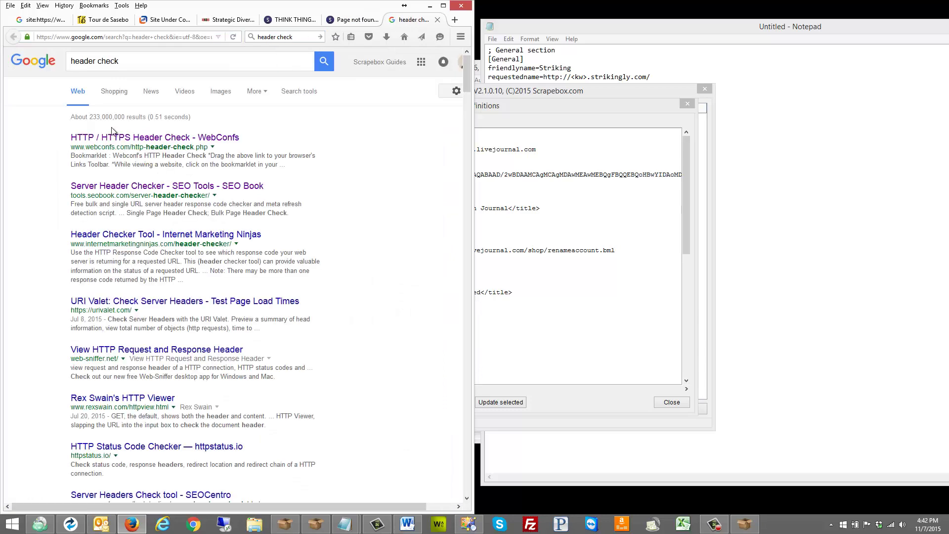
pyautogui.click(155, 137)
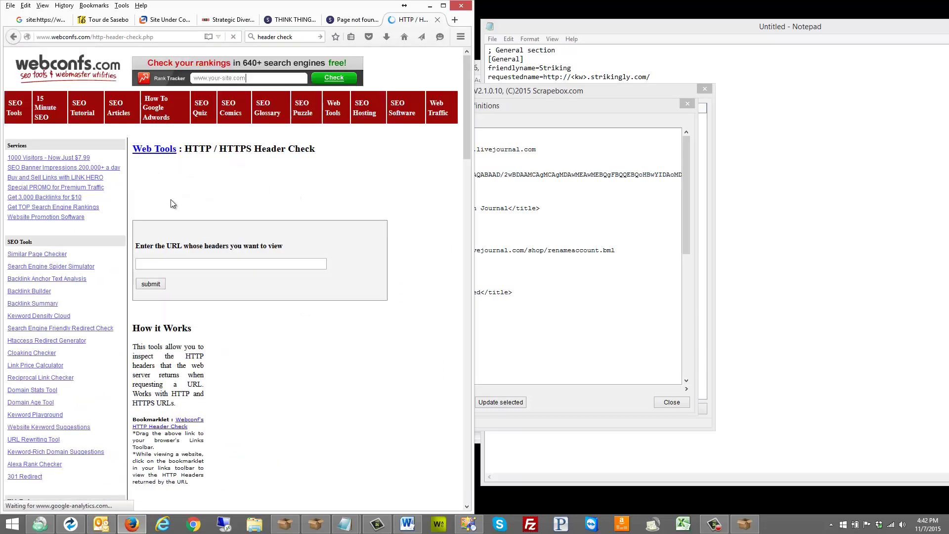
pyautogui.click(192, 265)
pyautogui.hotkey('ctrl', 'v')
pyautogui.click(151, 285)
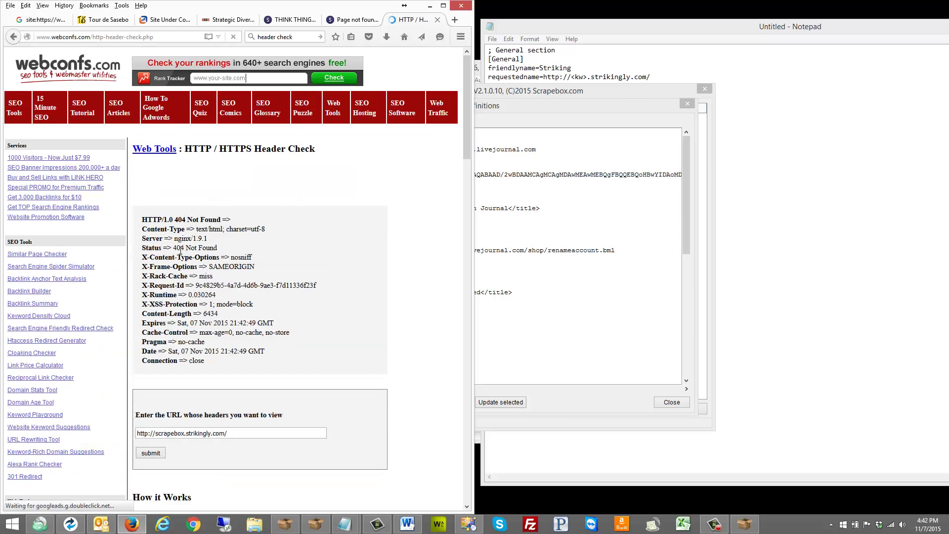
pyautogui.moveTo(173, 219); pyautogui.dragTo(186, 219)
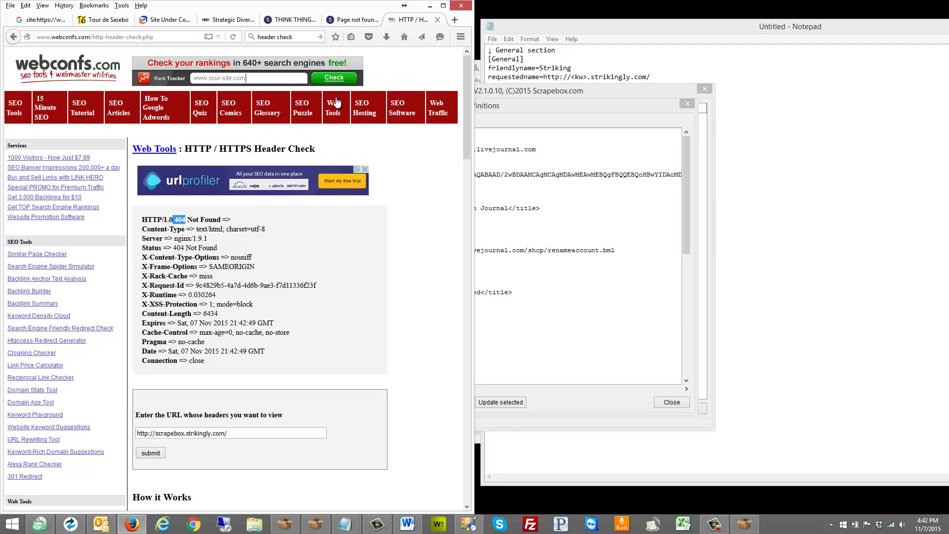
# Step: Set the resultcode of the Available1 section to 404 in the Notepad draft
pyautogui.click(546, 229)
pyautogui.click(556, 132)
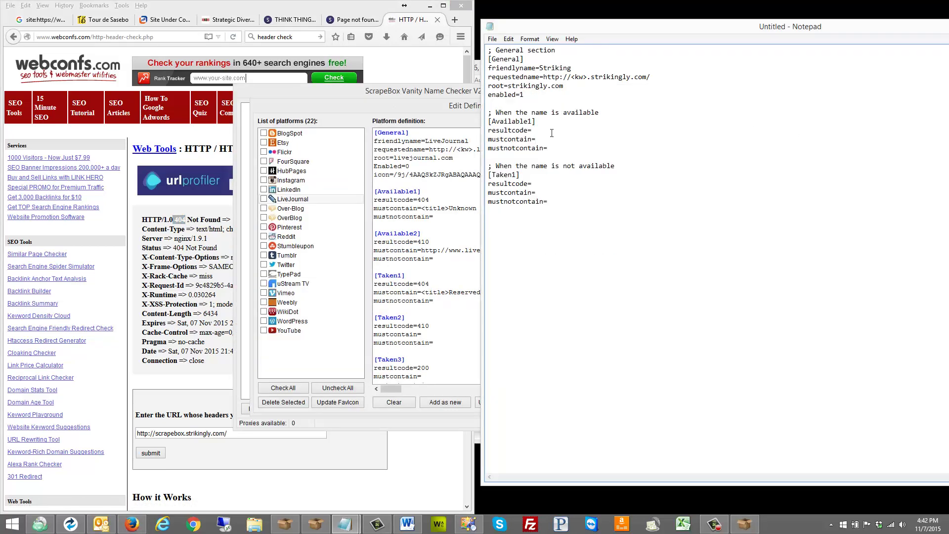
pyautogui.write('404')
# Step: Compare the heading text on the scrapebox Strikingly page with the mustcontain entries in LiveJournal's Available1 and Available2 sections
pyautogui.click(348, 20)
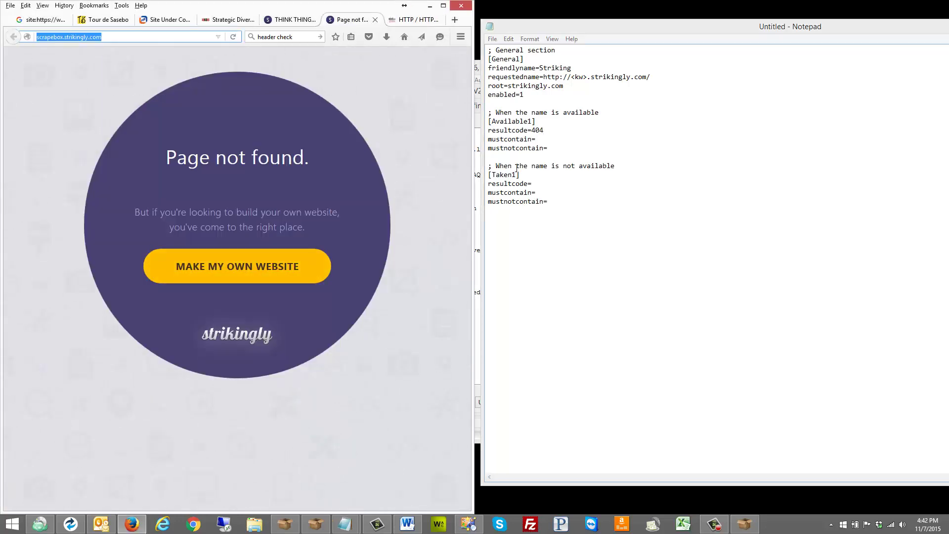
pyautogui.click(550, 138)
pyautogui.moveTo(165, 158); pyautogui.dragTo(304, 160)
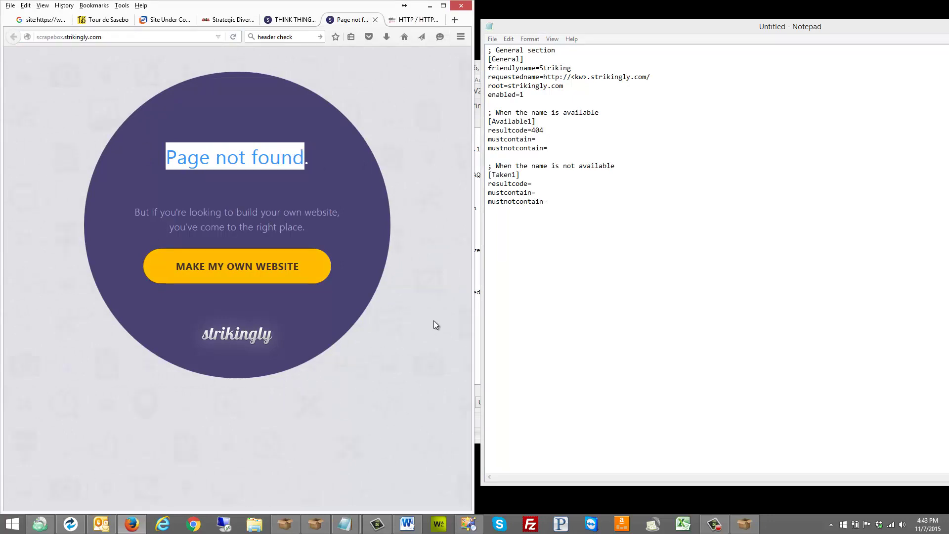
pyautogui.click(745, 524)
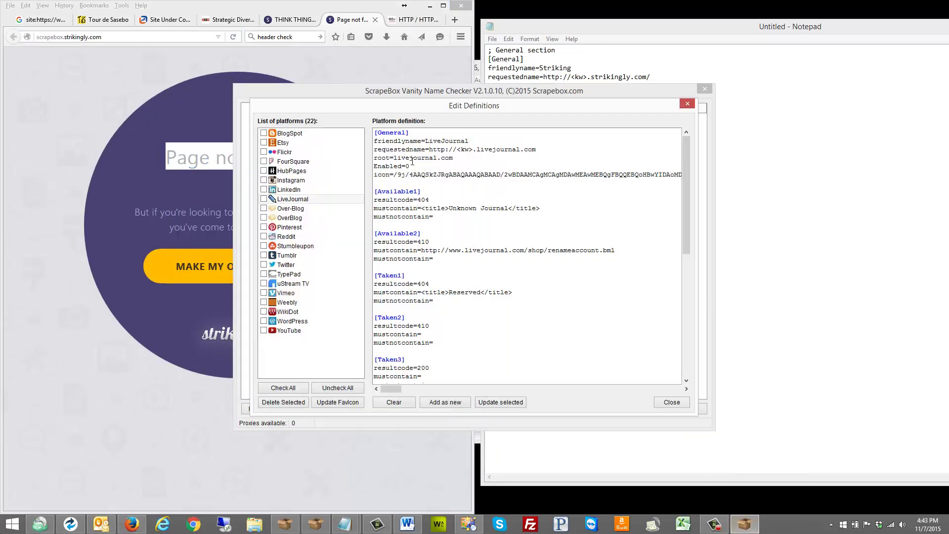
pyautogui.moveTo(551, 209); pyautogui.dragTo(425, 208)
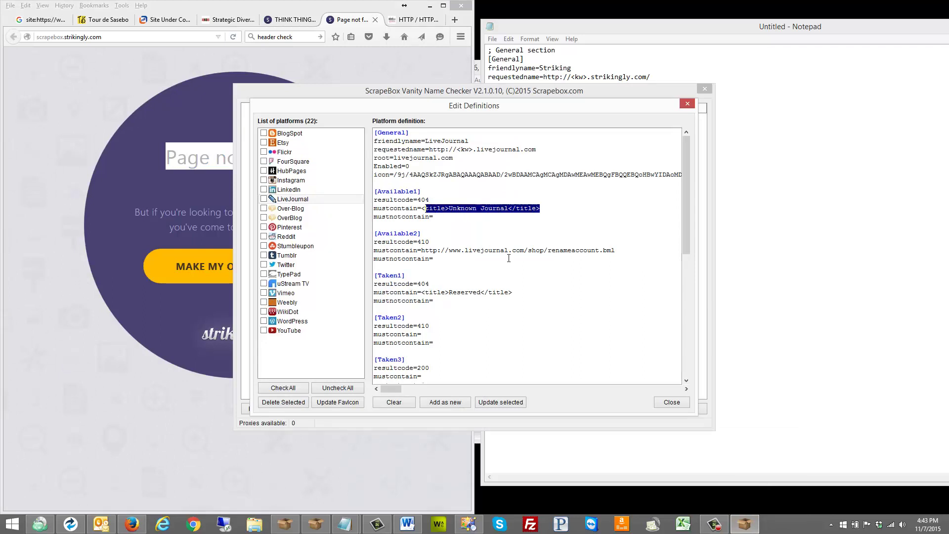
pyautogui.moveTo(625, 251); pyautogui.dragTo(423, 252)
pyautogui.click(102, 166)
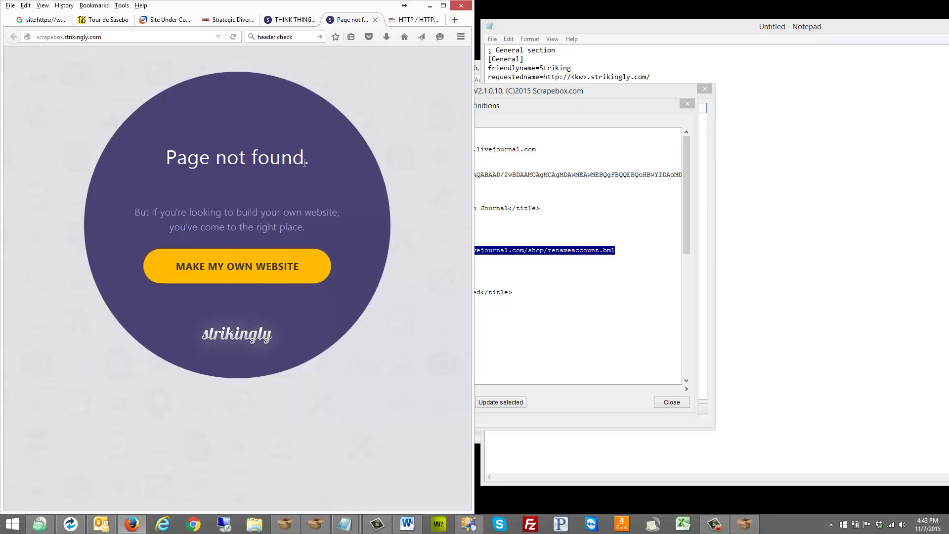
# Step: Copy the text Page not found from the scrapebox Strikingly page into the Available1 mustcontain line in Notepad
pyautogui.moveTo(305, 164); pyautogui.dragTo(148, 159)
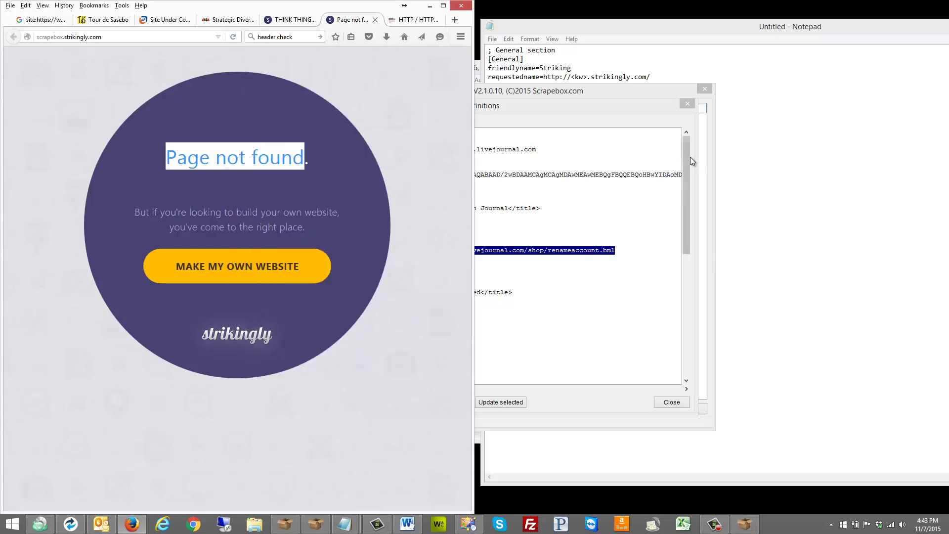
pyautogui.click(744, 174)
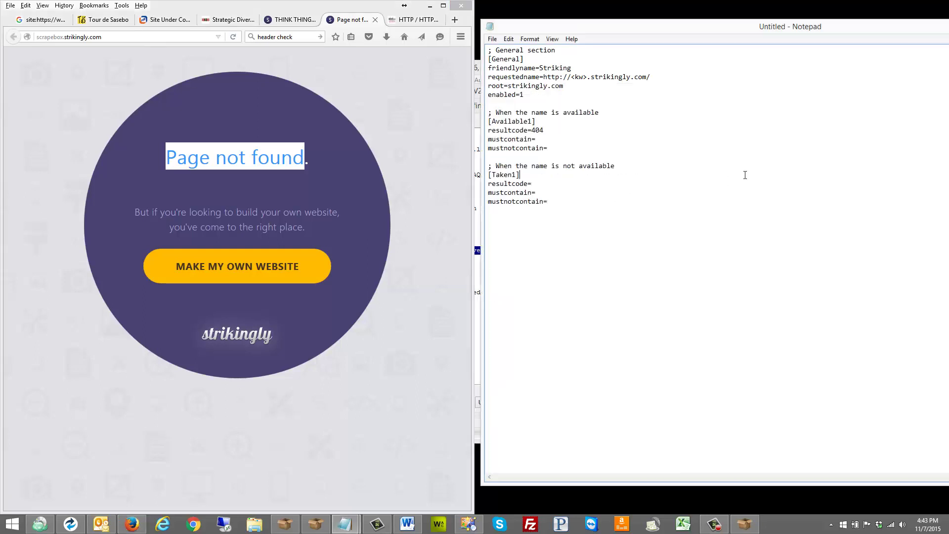
pyautogui.click(583, 143)
pyautogui.hotkey('ctrl', 'v')
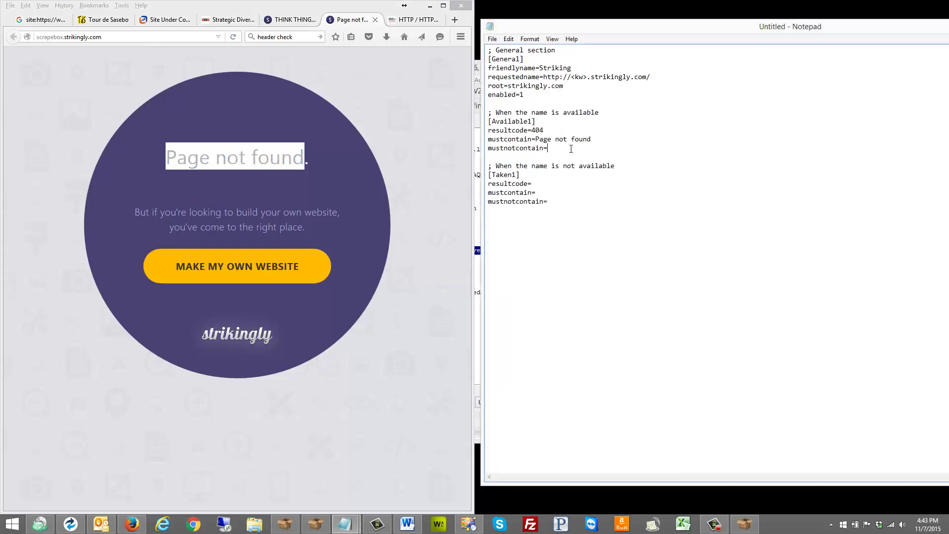
pyautogui.click(289, 19)
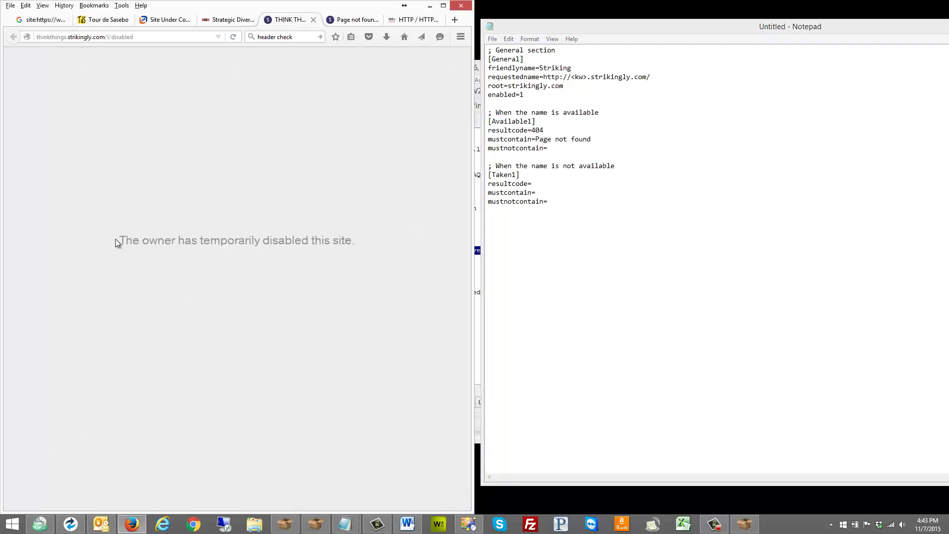
pyautogui.moveTo(113, 238); pyautogui.dragTo(398, 235)
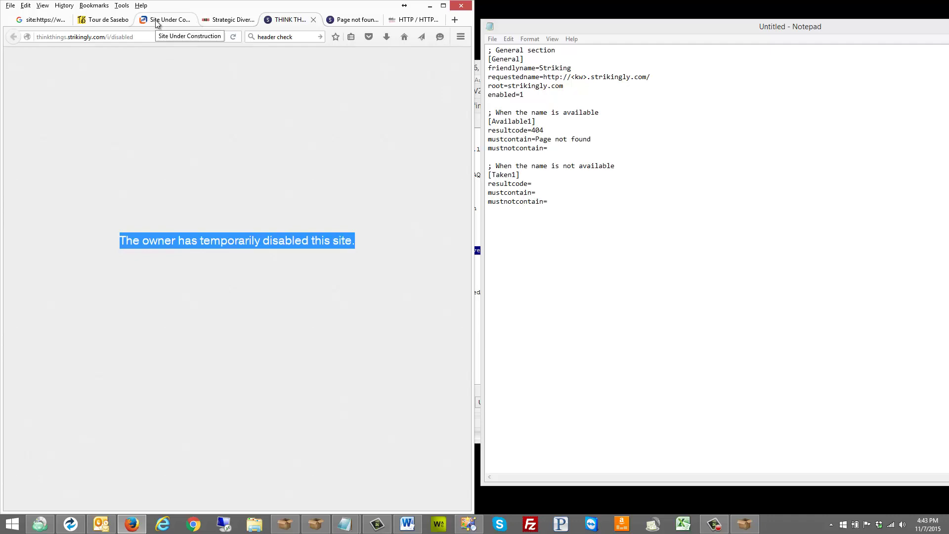
pyautogui.click(137, 34)
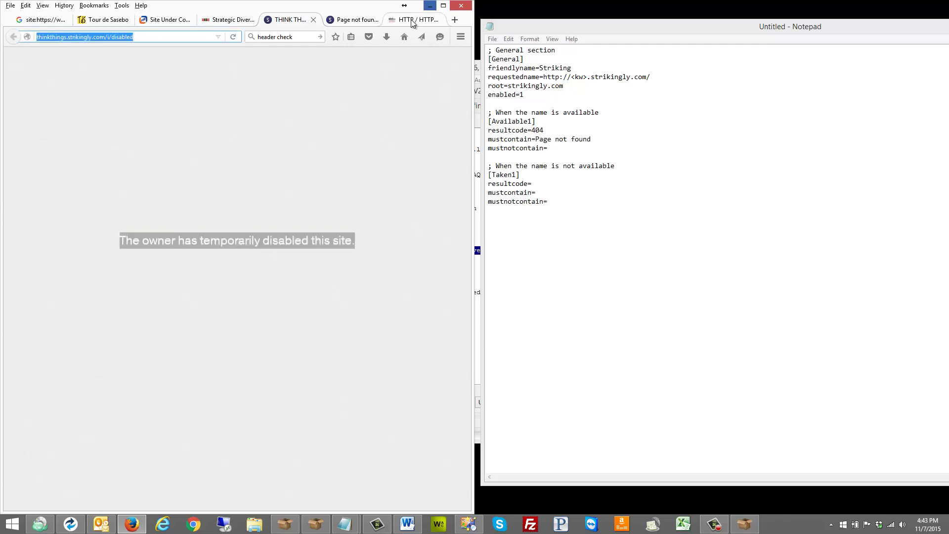
pyautogui.click(414, 20)
pyautogui.tripleClick(250, 433)
pyautogui.hotkey('ctrl', 'v')
pyautogui.click(150, 454)
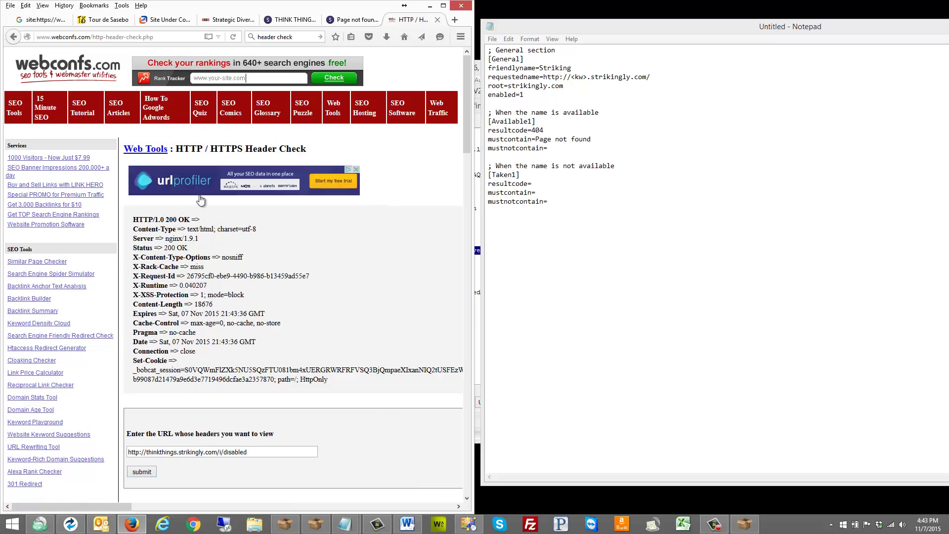
# Step: Set the resultcode of the Taken1 section to 200 in the Notepad draft
pyautogui.click(223, 21)
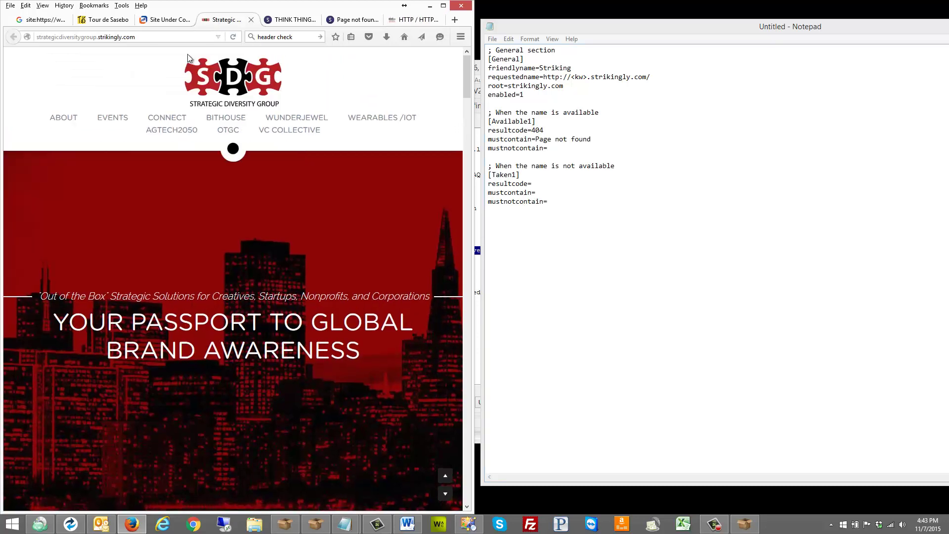
pyautogui.click(170, 20)
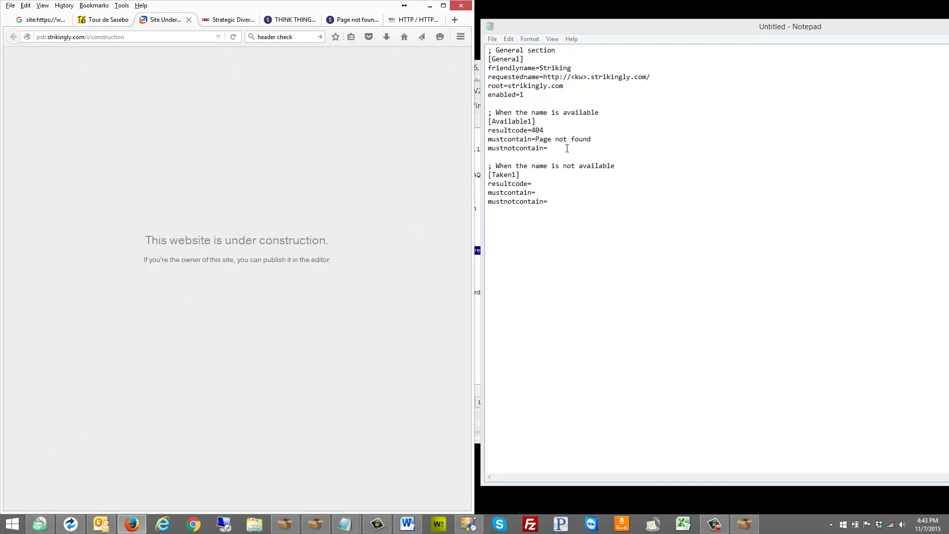
pyautogui.click(567, 148)
pyautogui.click(400, 22)
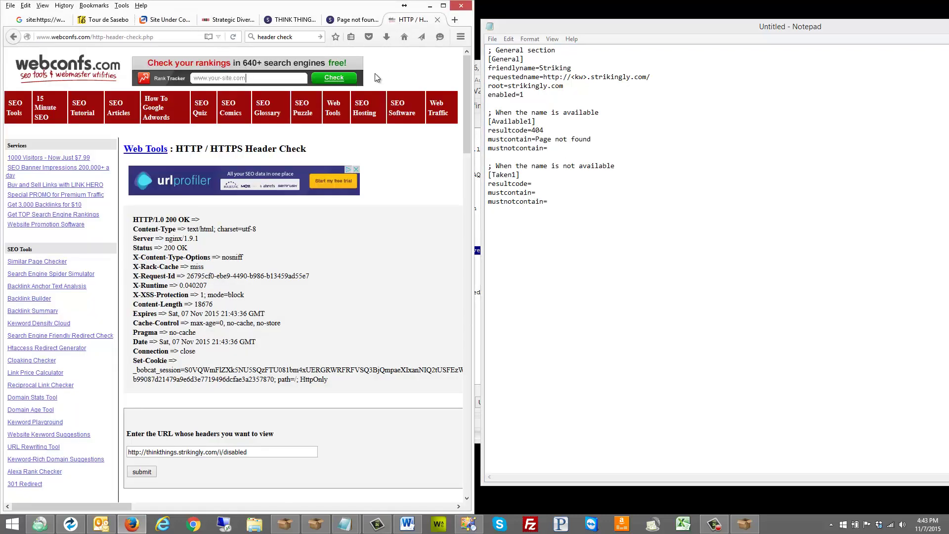
pyautogui.click(363, 20)
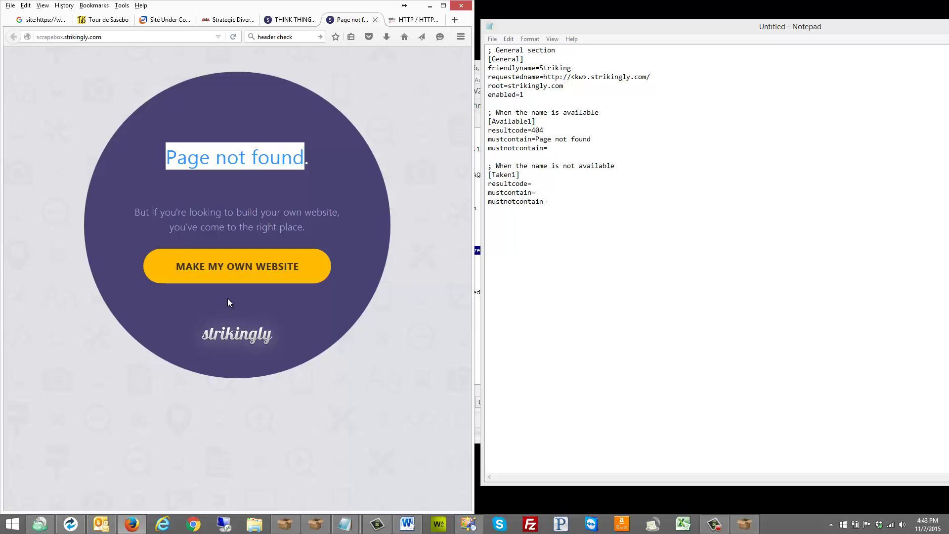
pyautogui.click(540, 187)
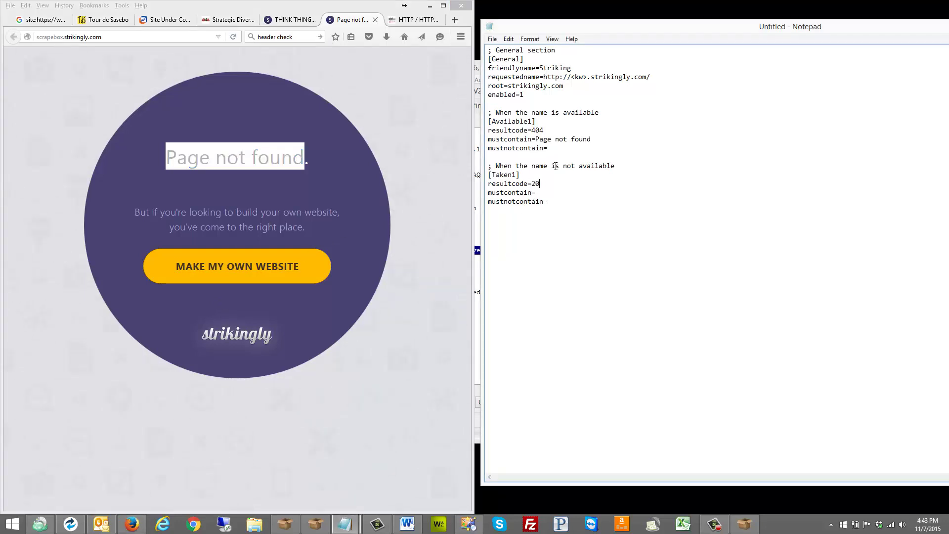
pyautogui.click(292, 19)
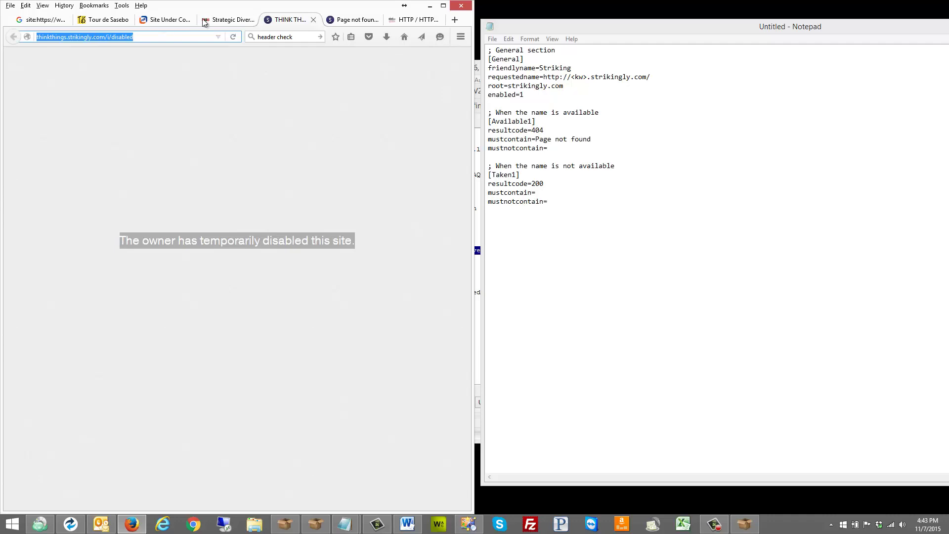
pyautogui.click(233, 20)
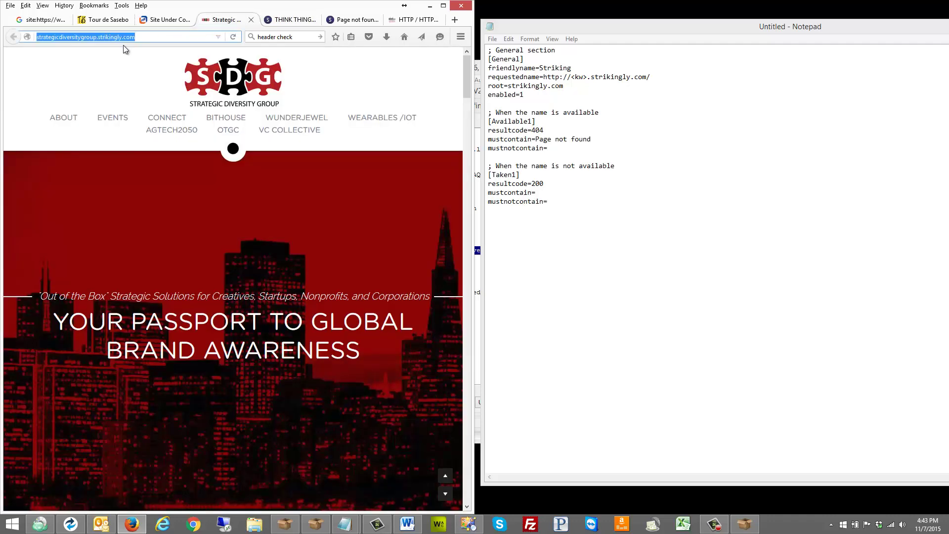
pyautogui.click(413, 19)
pyautogui.moveTo(270, 452); pyautogui.dragTo(128, 452)
pyautogui.write('http://strategicdiversitygroup.strikingly.com/')
pyautogui.click(142, 471)
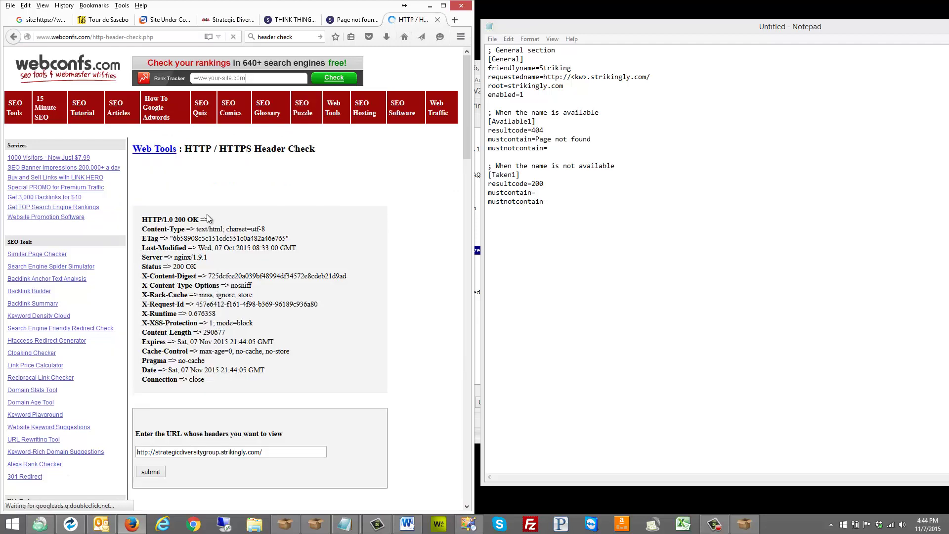
pyautogui.click(153, 19)
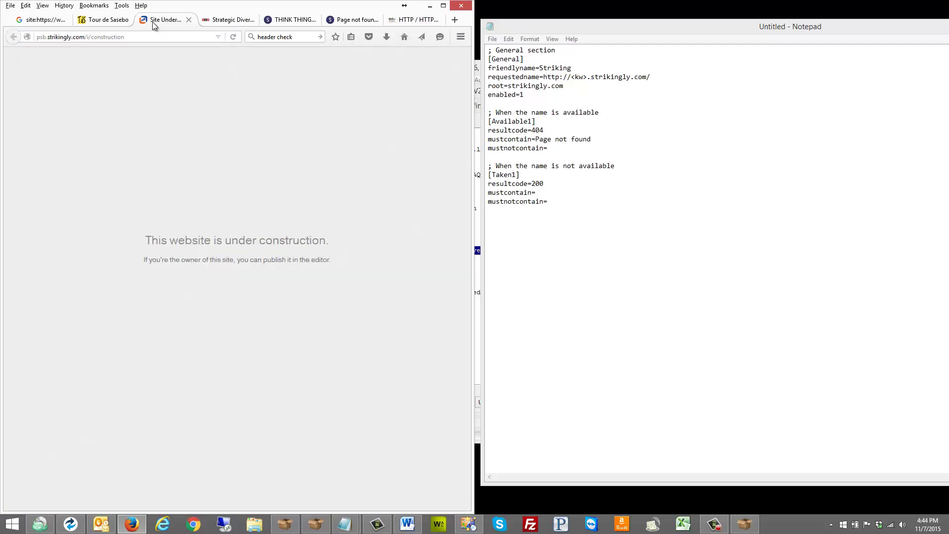
pyautogui.click(132, 39)
pyautogui.hotkey('ctrl', 'c')
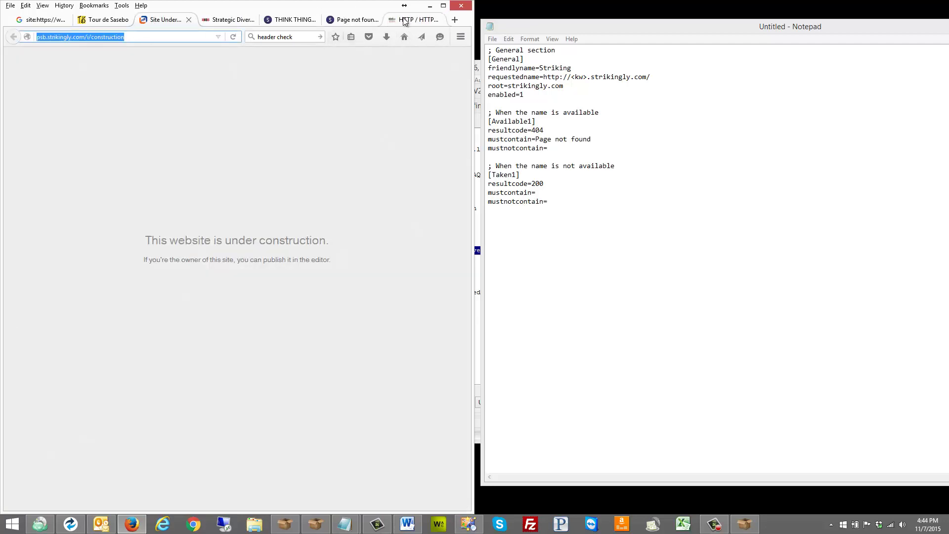
pyautogui.click(405, 19)
pyautogui.moveTo(264, 451); pyautogui.dragTo(136, 451)
pyautogui.hotkey('ctrl', 'v')
pyautogui.click(151, 472)
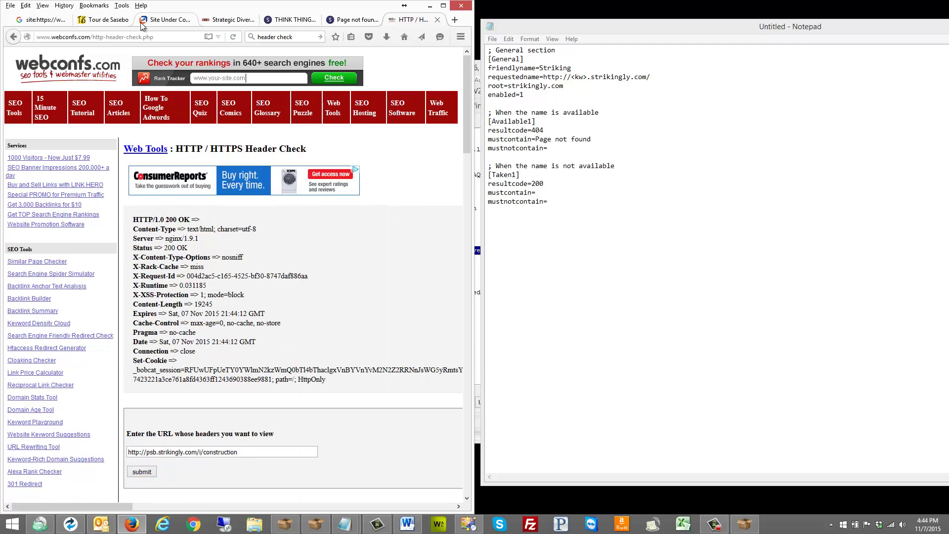
# Step: Examine the Google results for Strikingly sites and the opened example pages for other kinds of taken pages
pyautogui.click(54, 21)
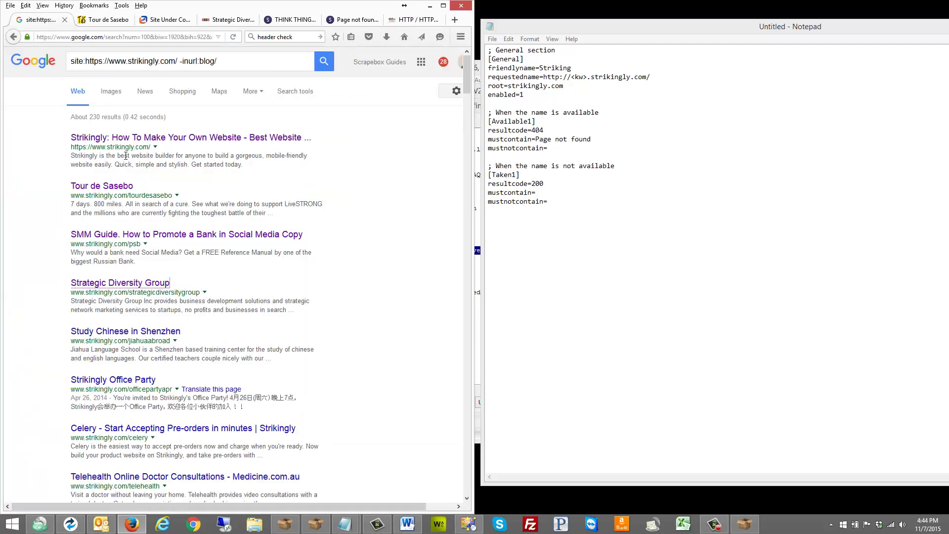
pyautogui.scroll(-2, 127, 155)
pyautogui.scroll(2, 149, 124)
pyautogui.moveTo(217, 63); pyautogui.dragTo(178, 64)
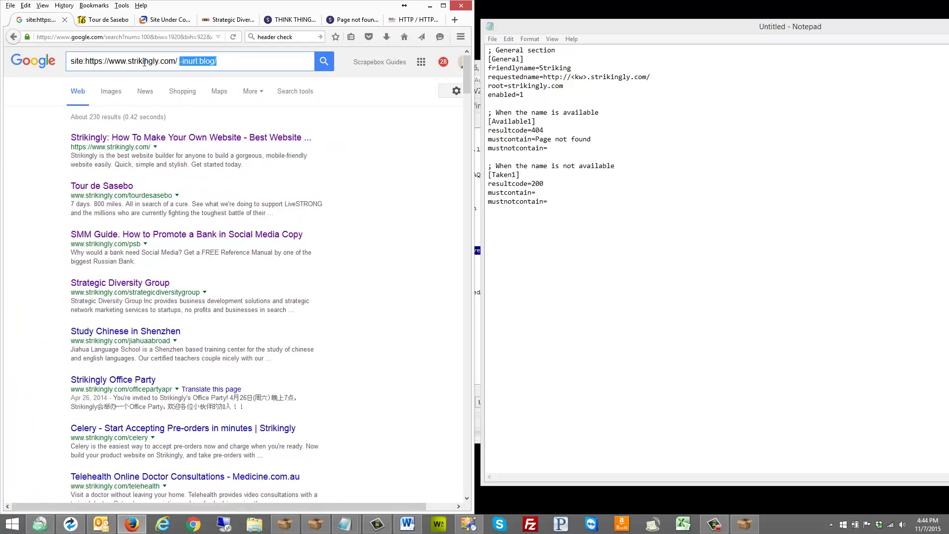
pyautogui.scroll(-5, 109, 115)
pyautogui.scroll(-15, 108, 114)
pyautogui.scroll(20, 109, 115)
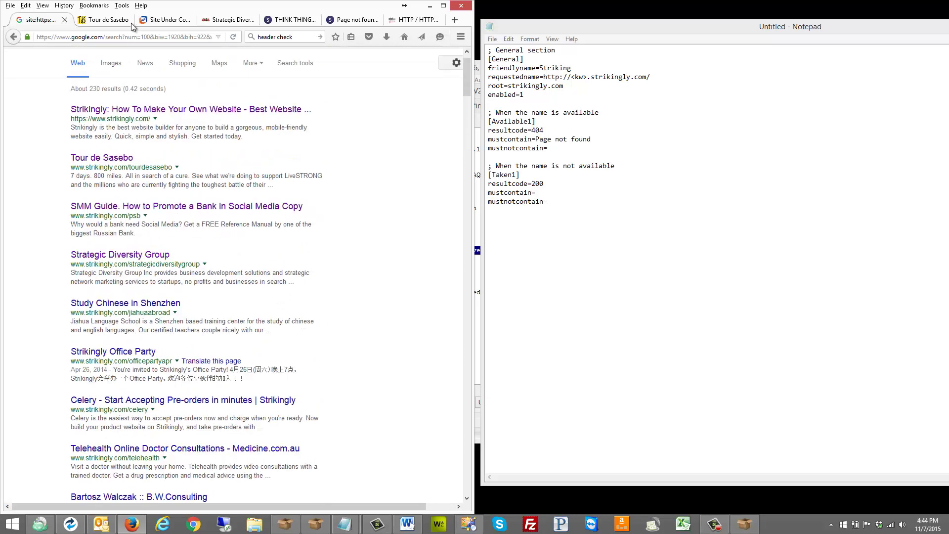
pyautogui.click(114, 20)
pyautogui.click(168, 20)
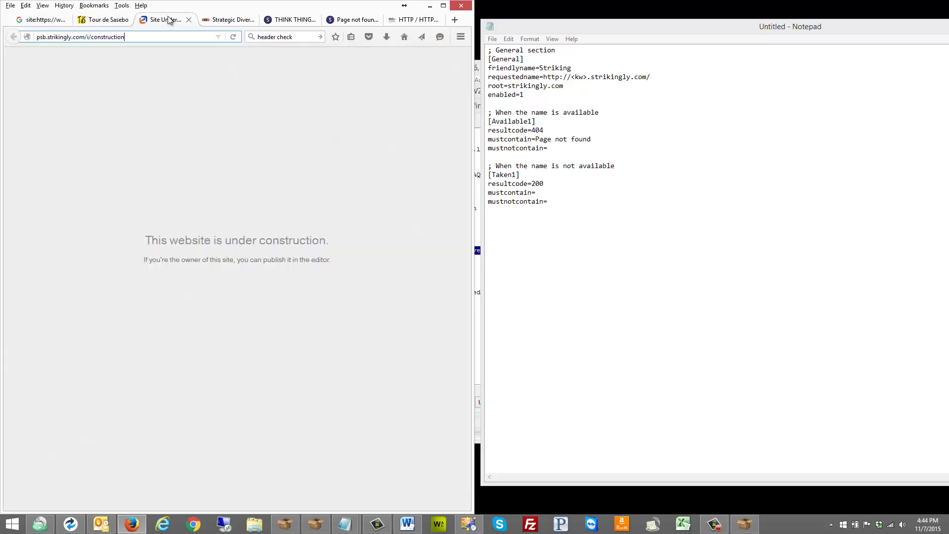
pyautogui.click(233, 20)
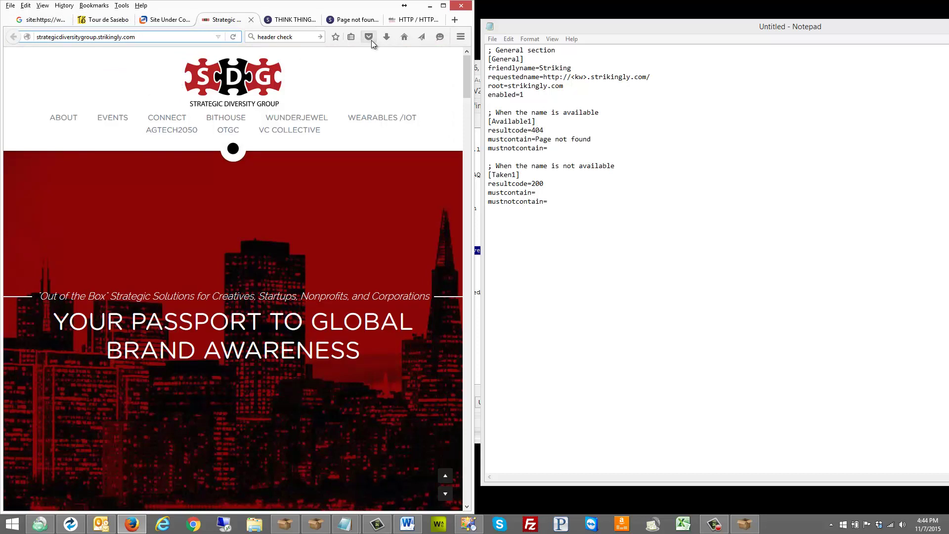
pyautogui.click(549, 191)
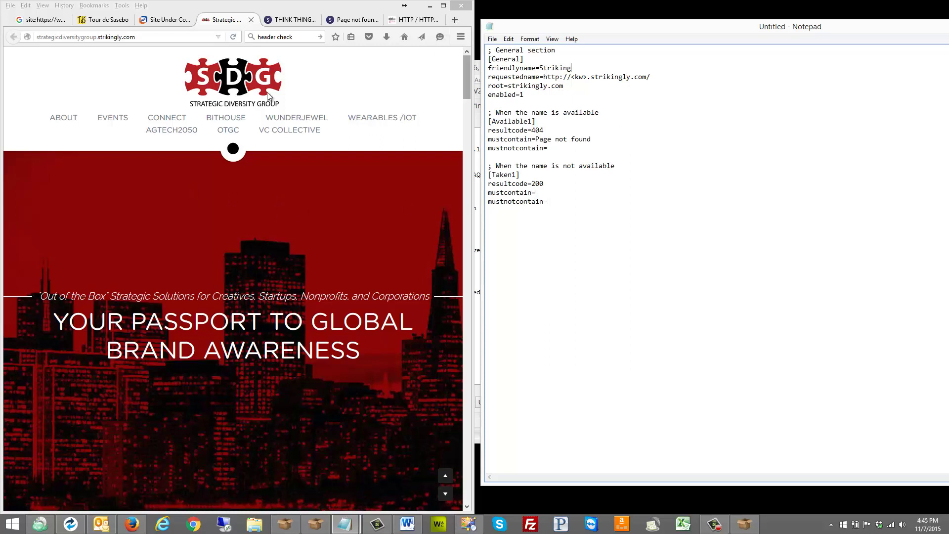
# Step: Review the resultcode and mustcontain entries of LiveJournal's Taken1 to Taken3 sections in the Vanity Name Checker's Edit Definitions window
pyautogui.click(744, 525)
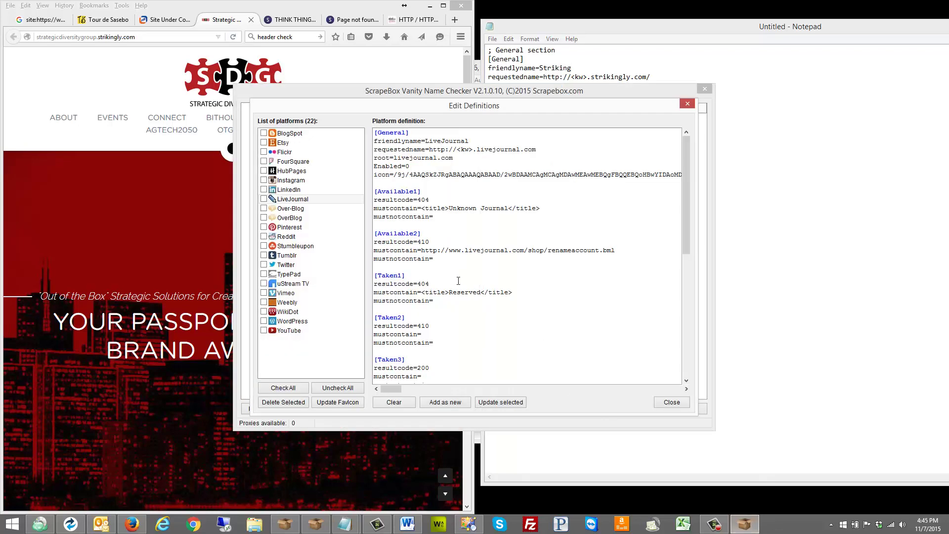
pyautogui.moveTo(521, 294); pyautogui.dragTo(443, 293)
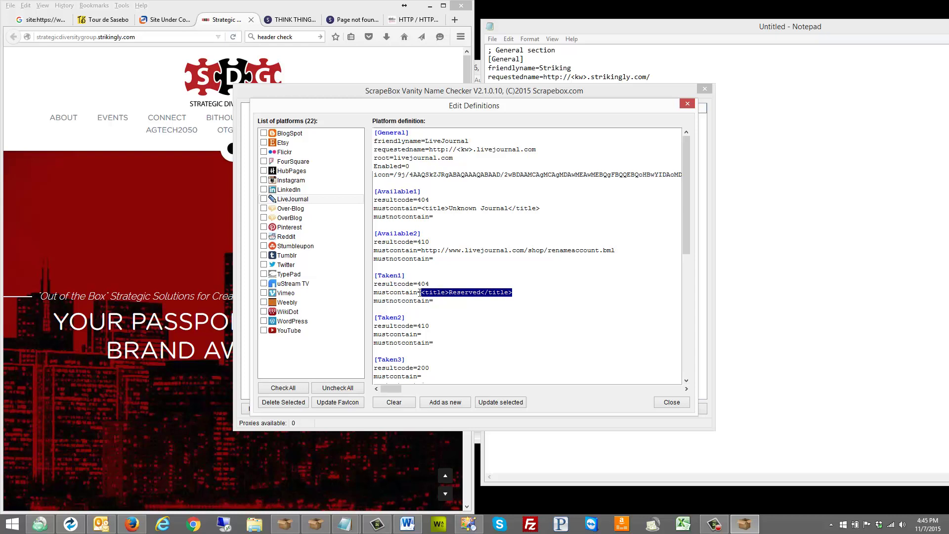
pyautogui.moveTo(429, 284); pyautogui.dragTo(419, 286)
pyautogui.moveTo(514, 294); pyautogui.dragTo(433, 293)
pyautogui.moveTo(424, 376); pyautogui.dragTo(391, 377)
pyautogui.scroll(-4, 427, 322)
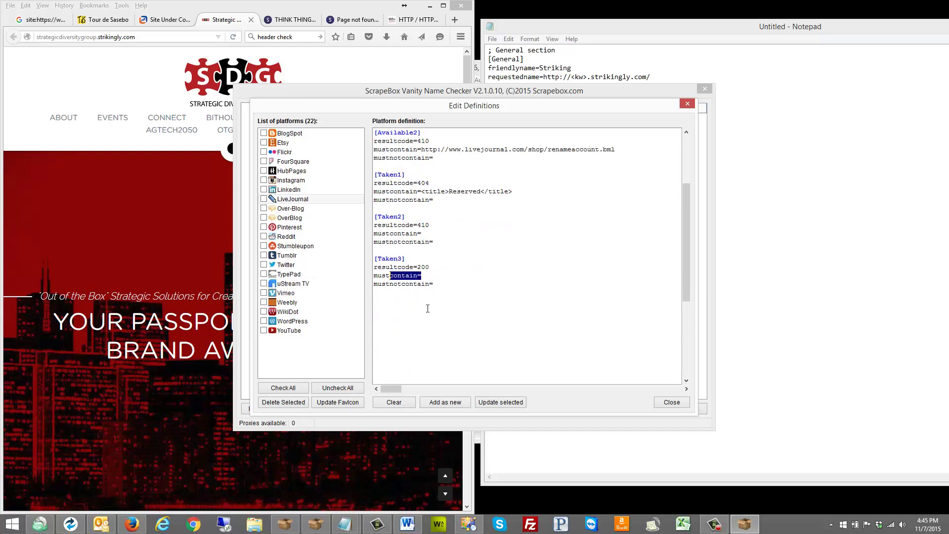
# Step: Examine the Pinterest, Tumblr and Twitter definitions, checking the resultcode and mustcontain rules of Twitter's Taken1 and Taken2 sections
pyautogui.click(327, 227)
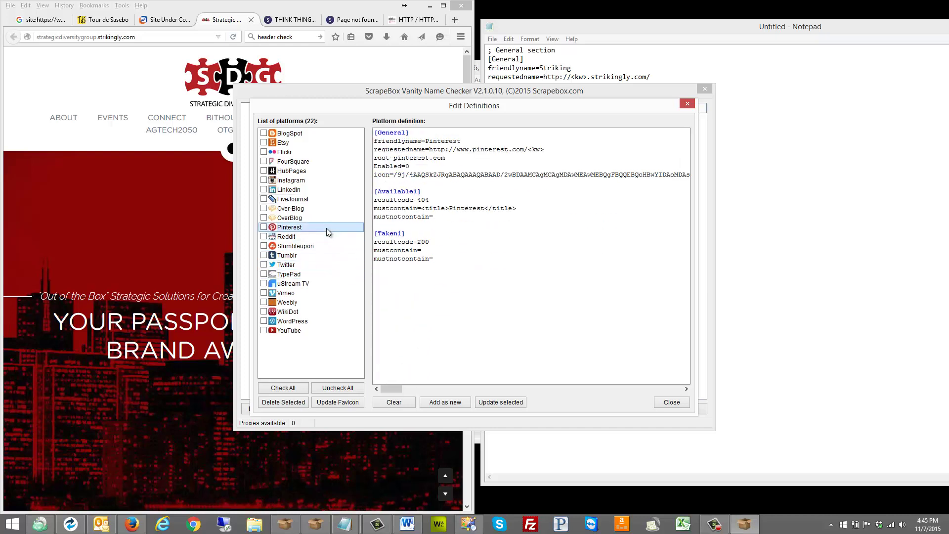
pyautogui.click(312, 256)
pyautogui.click(308, 266)
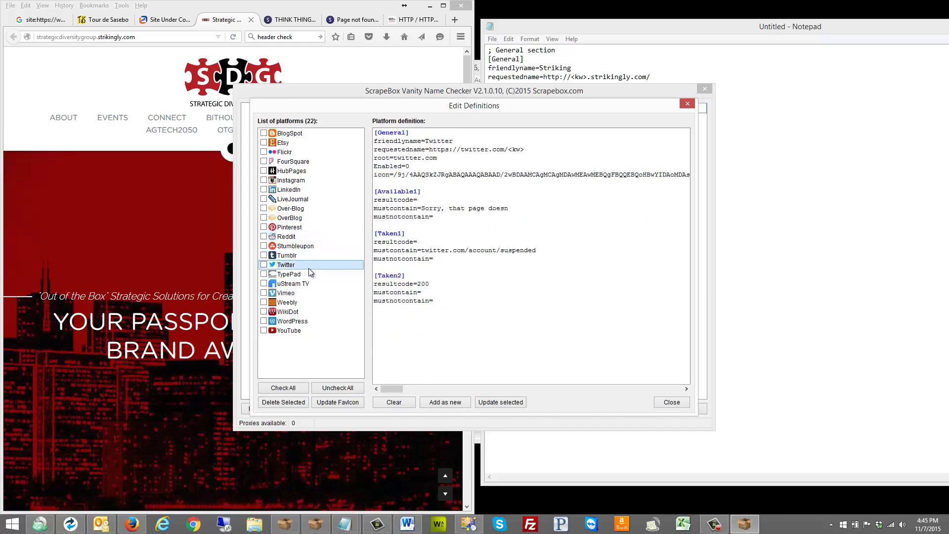
pyautogui.doubleClick(425, 284)
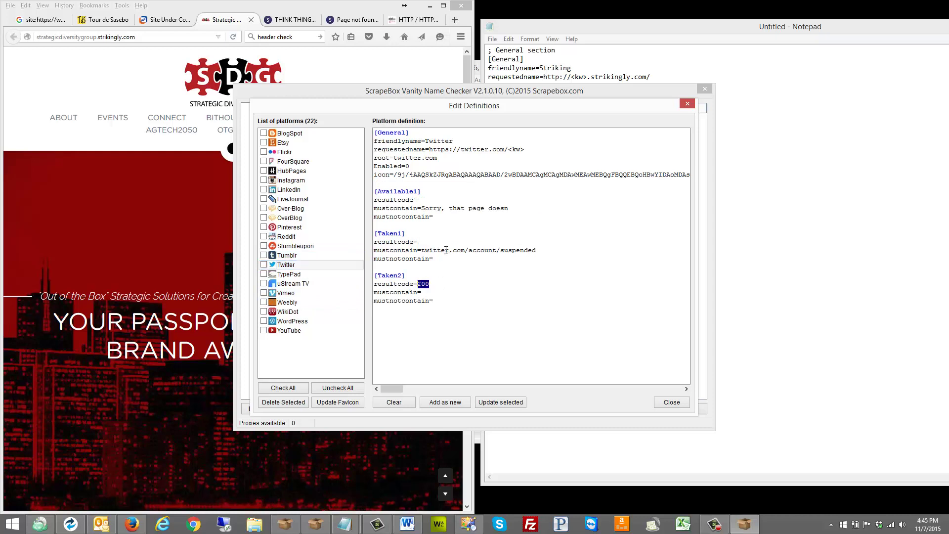
pyautogui.doubleClick(446, 251)
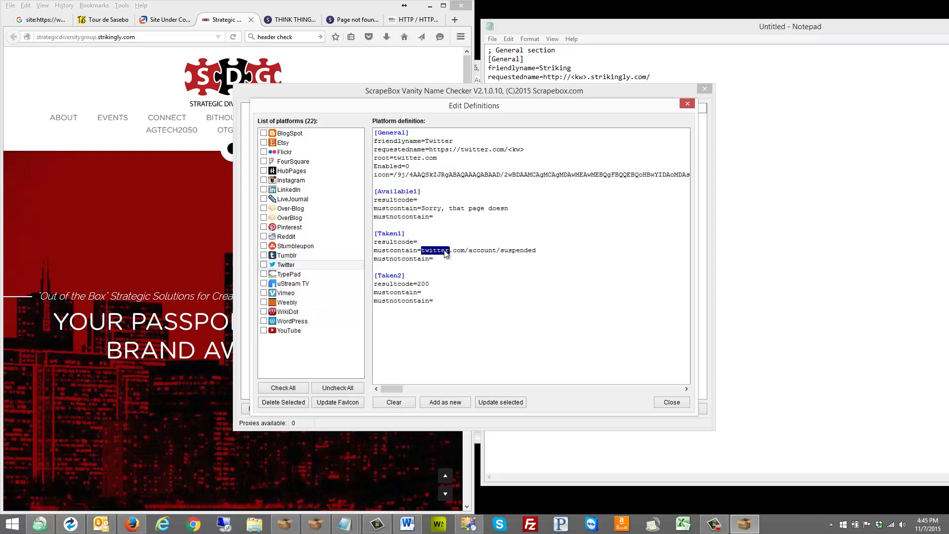
pyautogui.click(545, 257)
pyautogui.moveTo(544, 252); pyautogui.dragTo(477, 252)
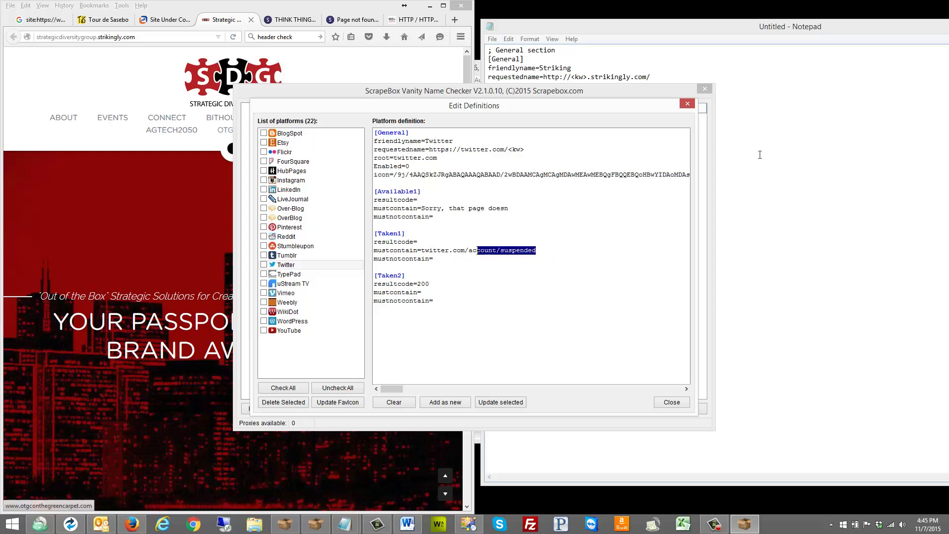
# Step: Copy the entire Strikingly draft from Notepad into the cleared platform definition of the Edit Definitions window
pyautogui.click(772, 142)
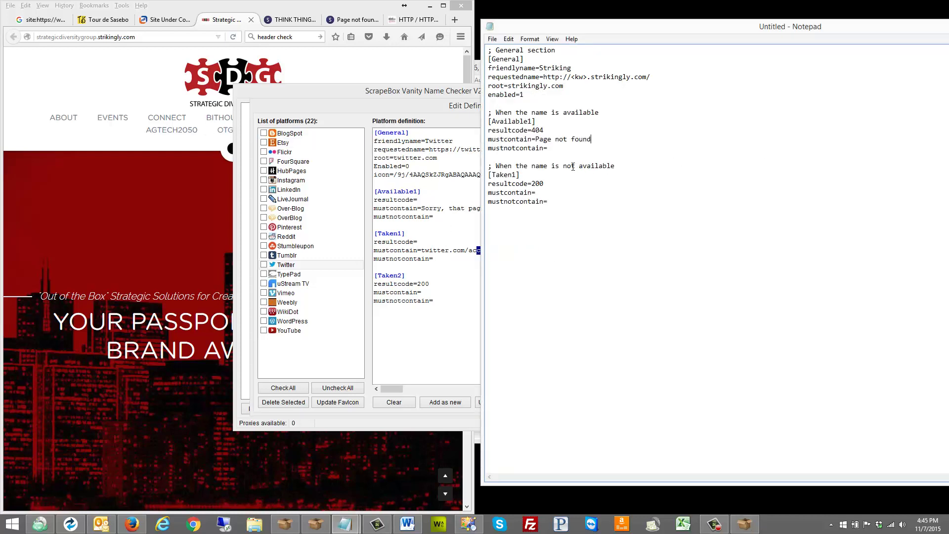
pyautogui.hotkey('ctrl', 'a')
pyautogui.hotkey('ctrl', 'c')
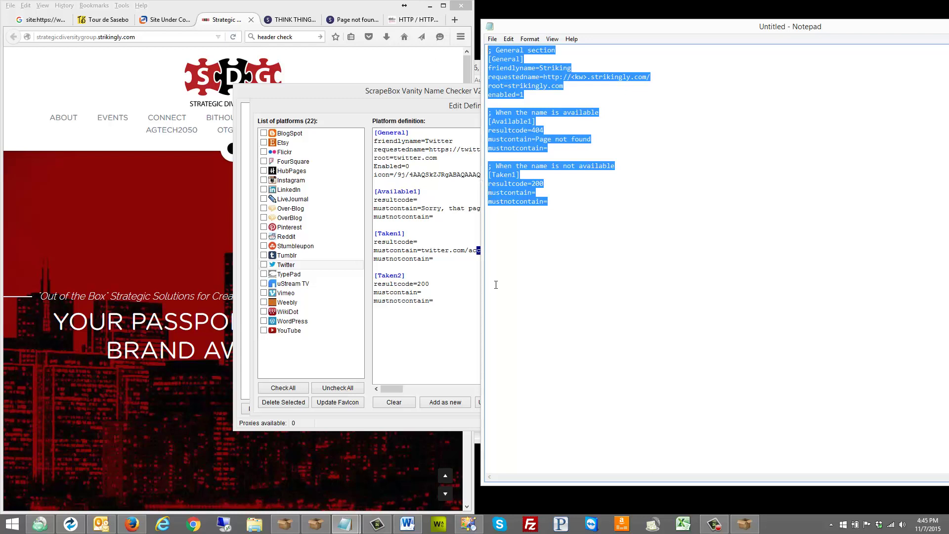
pyautogui.click(750, 525)
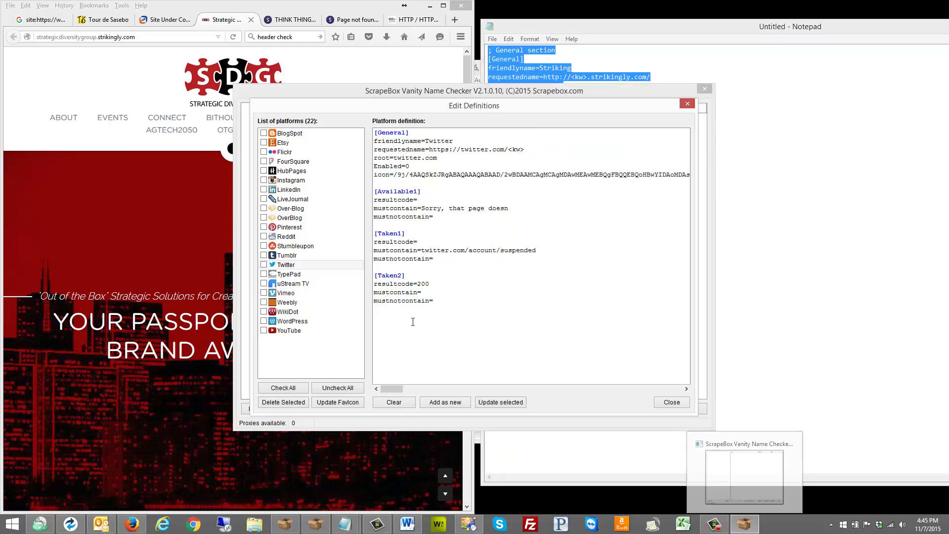
pyautogui.click(394, 402)
pyautogui.click(478, 291)
pyautogui.hotkey('ctrl', 'a')
pyautogui.hotkey('ctrl', 'v')
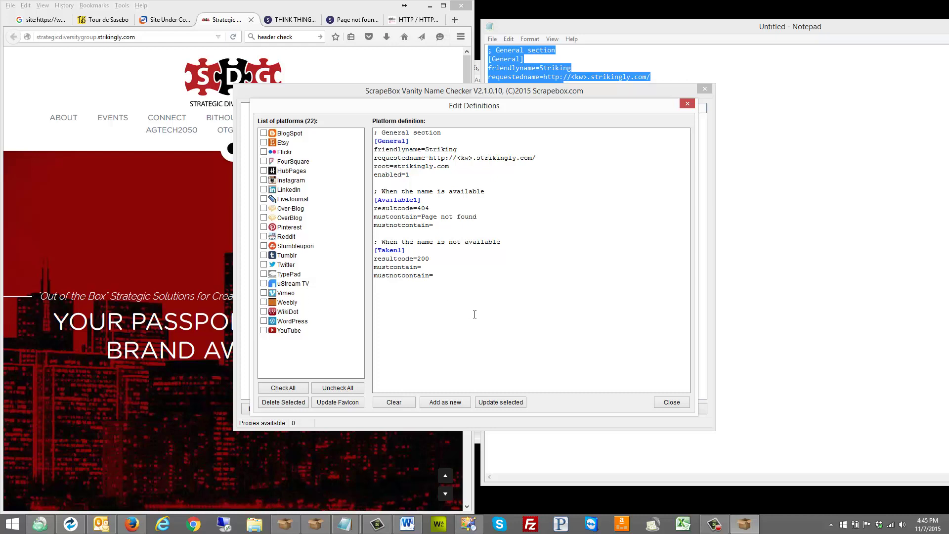
# Step: Add the definition as a new platform, close the definitions editor and enter car as a name to check
pyautogui.click(447, 403)
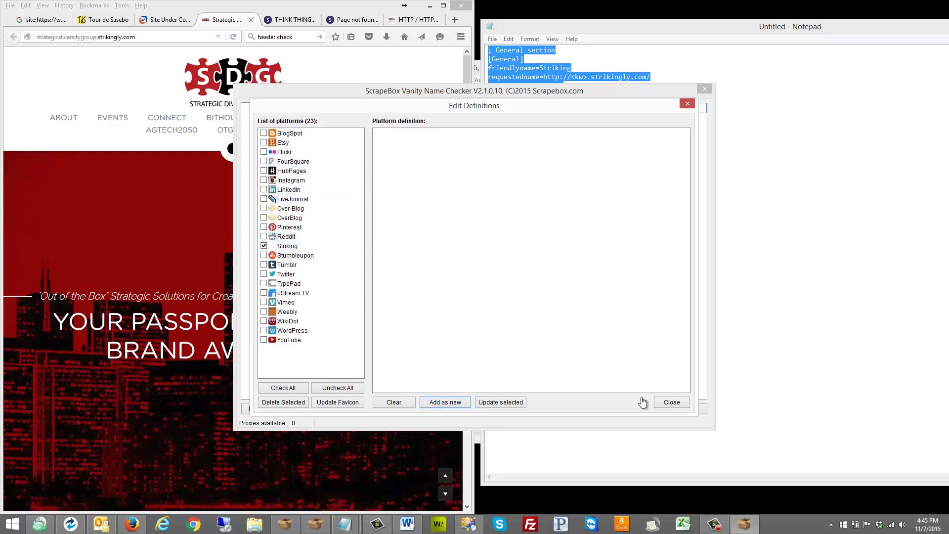
pyautogui.click(672, 402)
pyautogui.write('car')
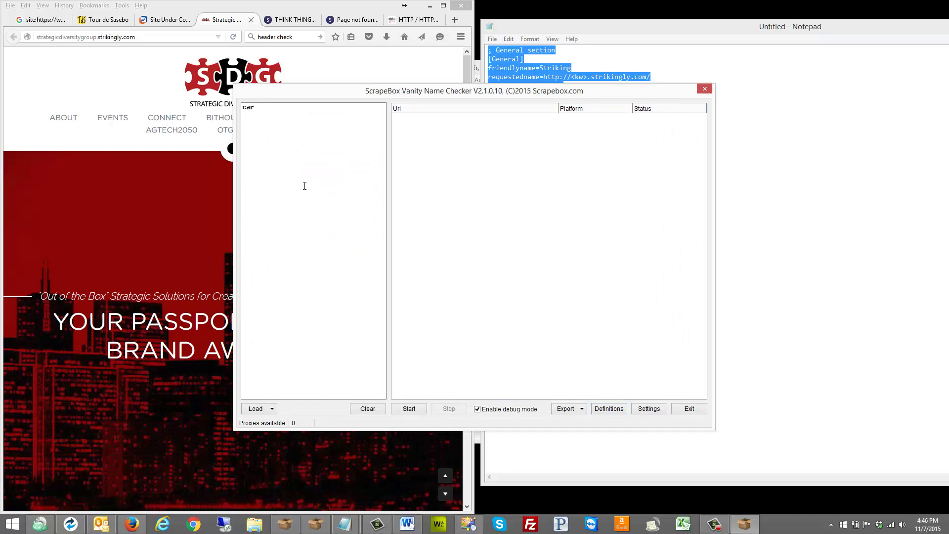
pyautogui.click(284, 524)
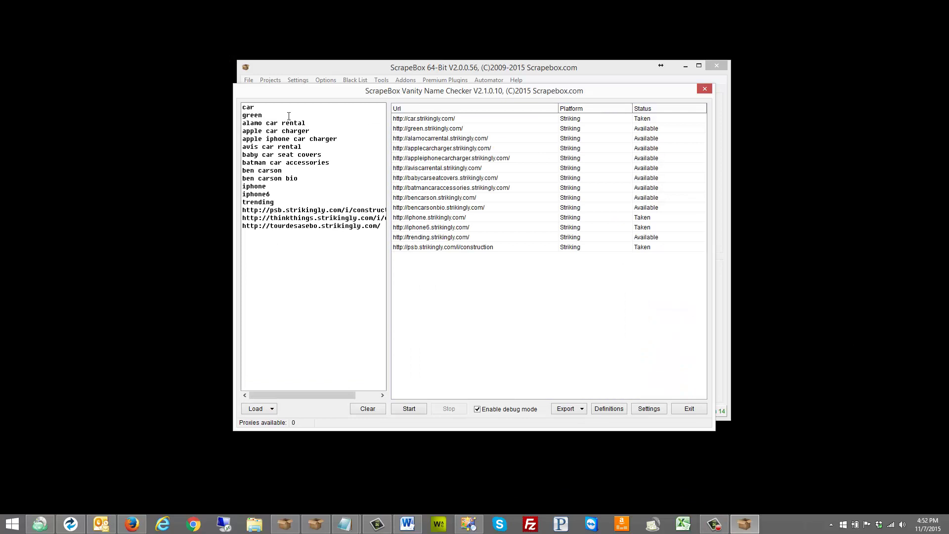
# Step: Compare the listed keywords and the psb, thinkthings and tourdesasebo Strikingly URLs with the statuses in the checker's results
pyautogui.moveTo(282, 122); pyautogui.dragTo(305, 179)
pyautogui.doubleClick(271, 194)
pyautogui.click(275, 198)
pyautogui.moveTo(339, 209); pyautogui.dragTo(407, 207)
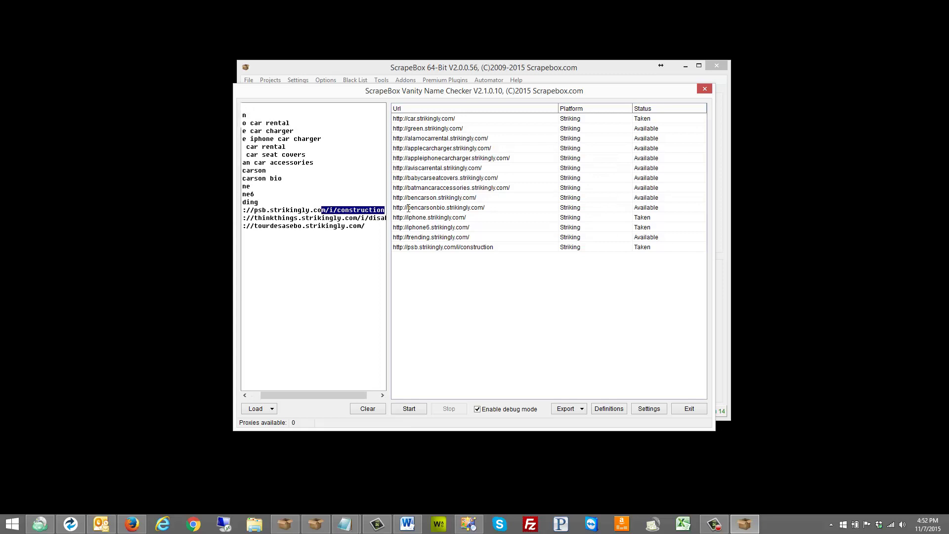
pyautogui.moveTo(350, 219); pyautogui.dragTo(426, 215)
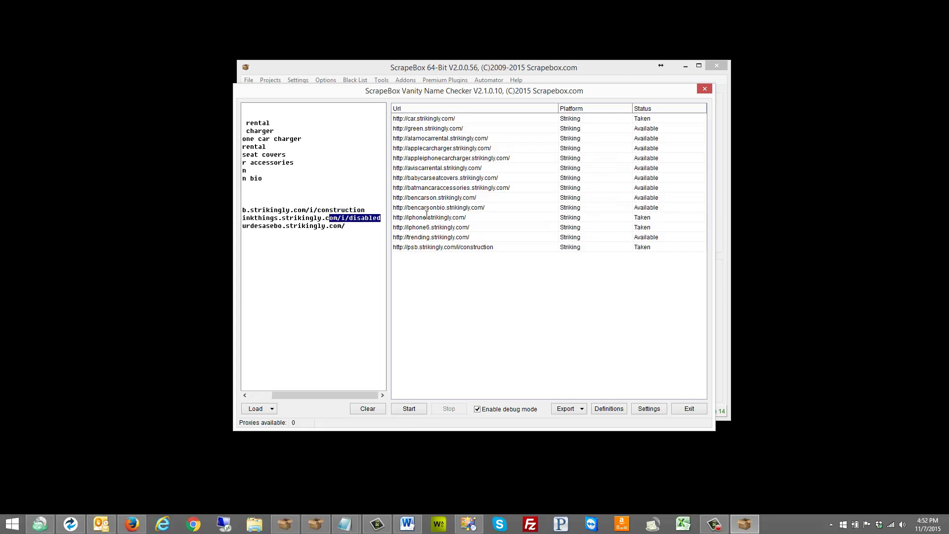
pyautogui.moveTo(290, 228); pyautogui.dragTo(341, 320)
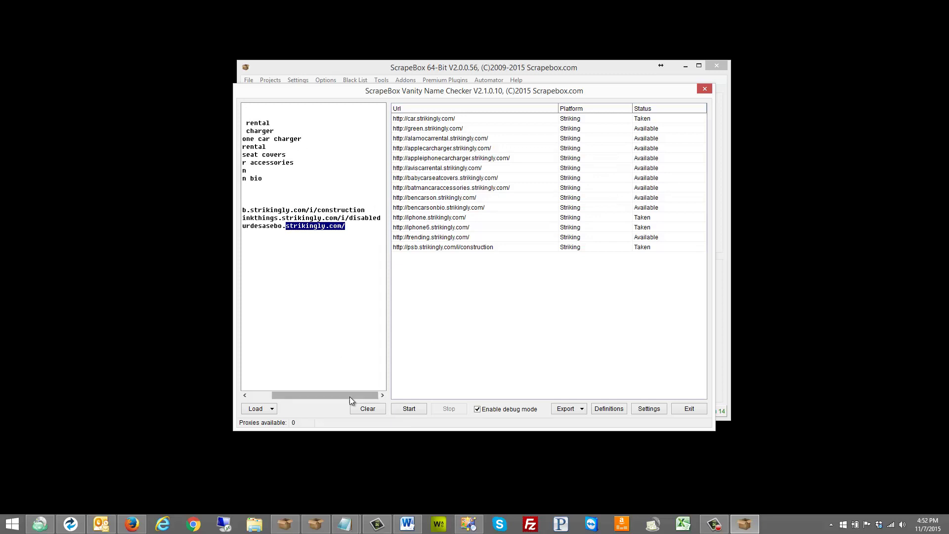
# Step: Export all available URLs from the name checker results to a text file named available strinking
pyautogui.moveTo(349, 396); pyautogui.dragTo(281, 385)
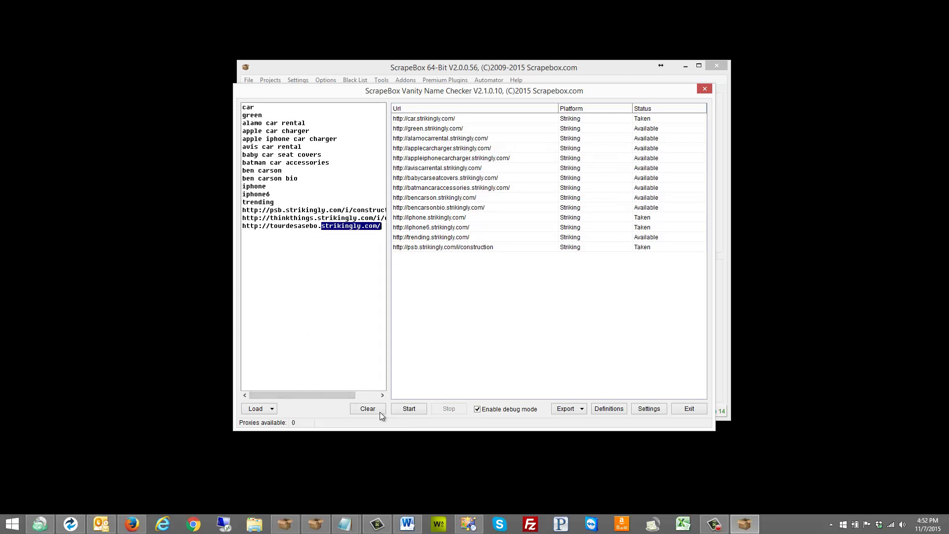
pyautogui.click(423, 418)
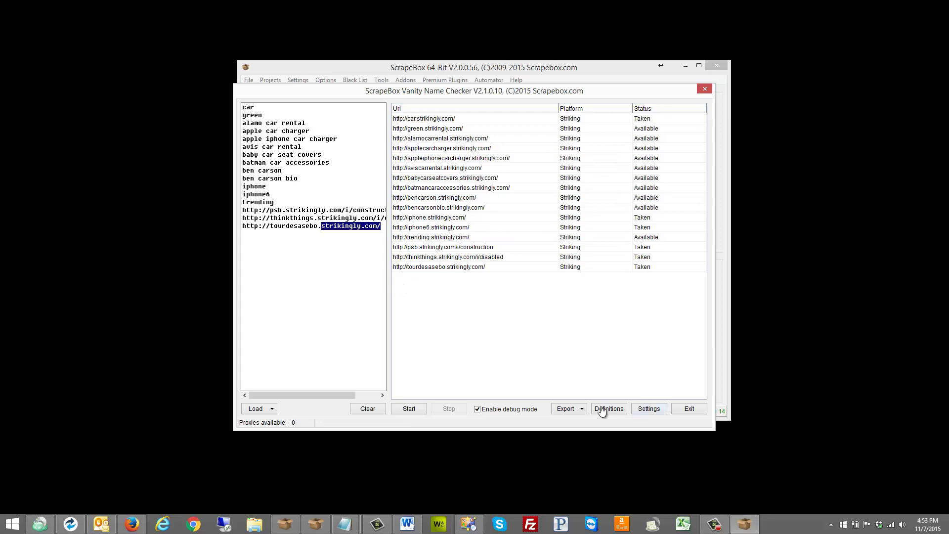
pyautogui.click(561, 409)
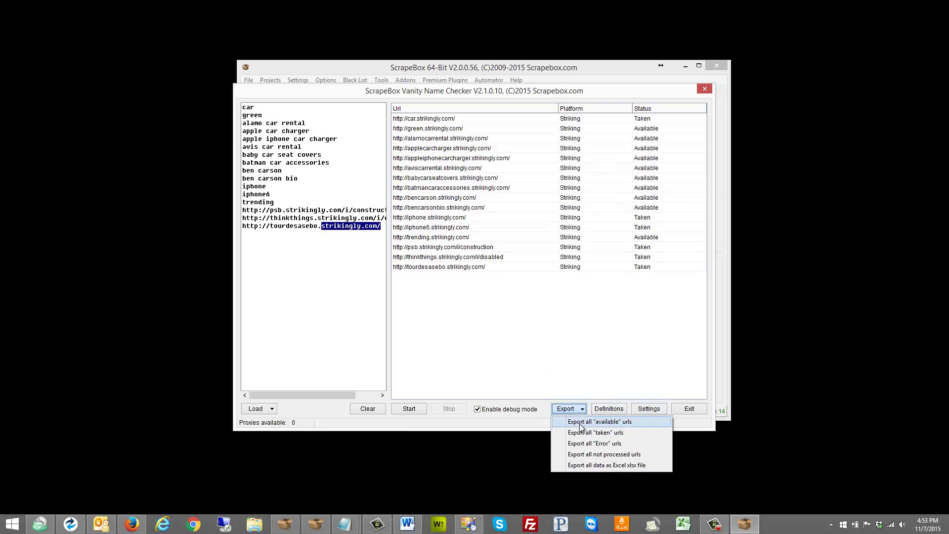
pyautogui.click(600, 421)
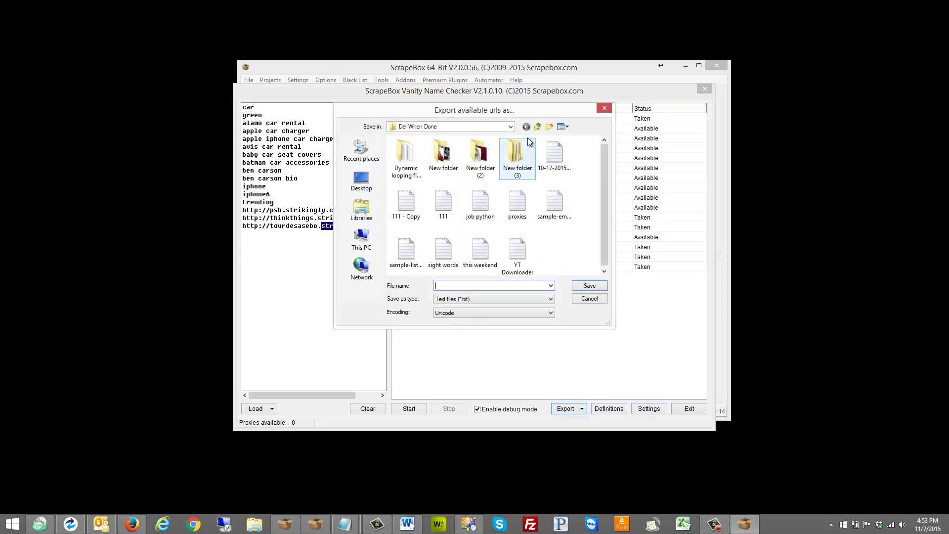
pyautogui.write('available strink')
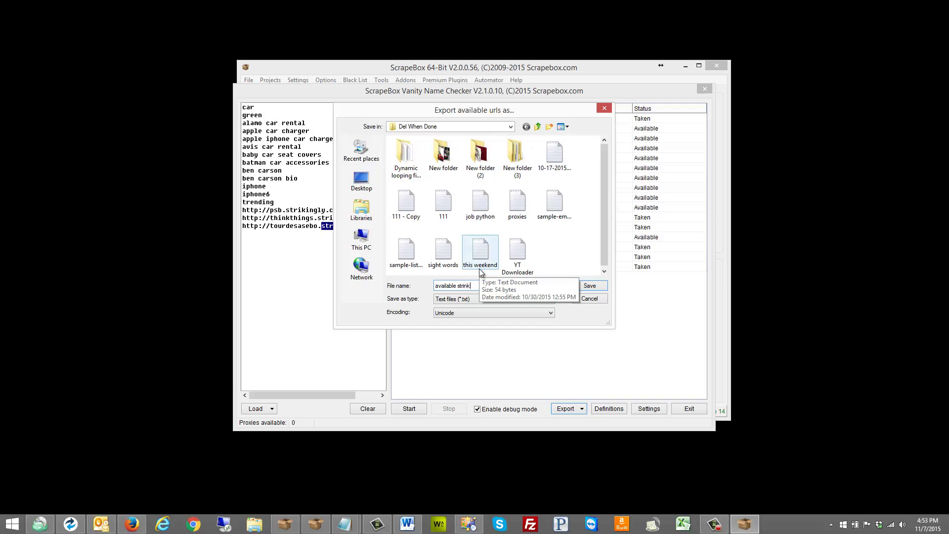
pyautogui.press('Return')
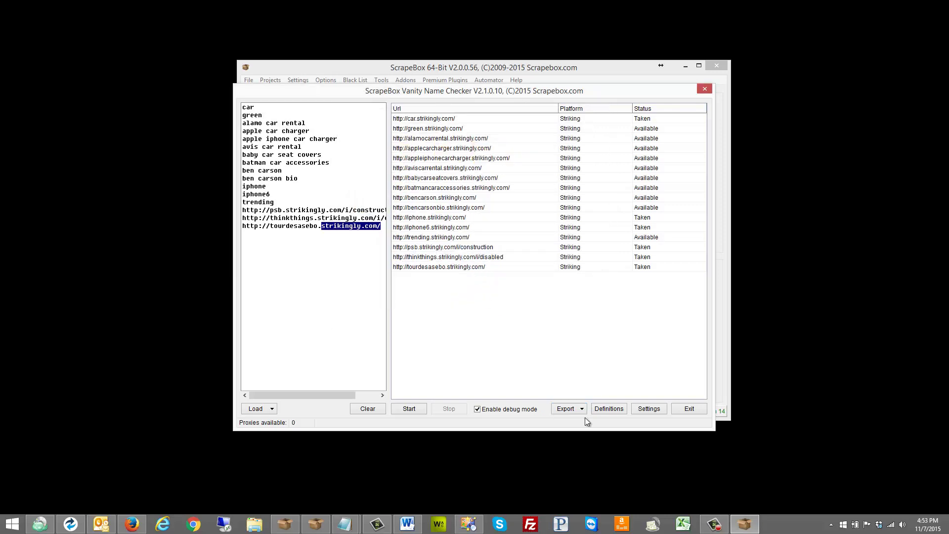
# Step: Export all taken URLs from the name checker results to a text file named taken strike
pyautogui.click(582, 409)
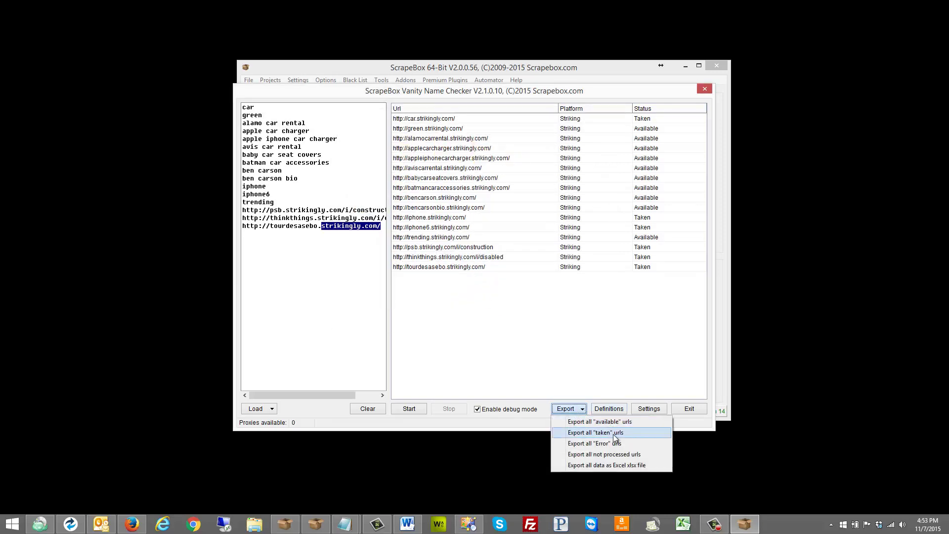
pyautogui.click(613, 434)
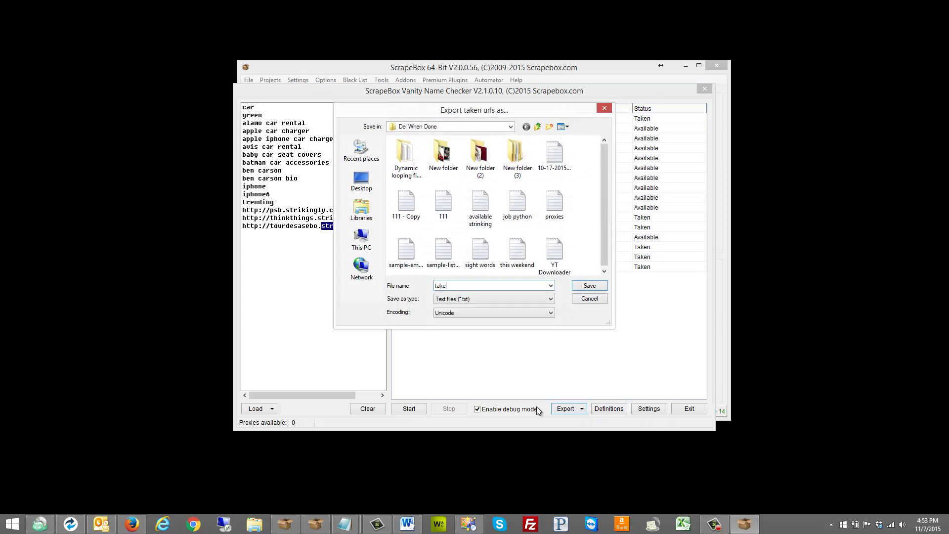
pyautogui.write('taken striking')
pyautogui.press('Return')
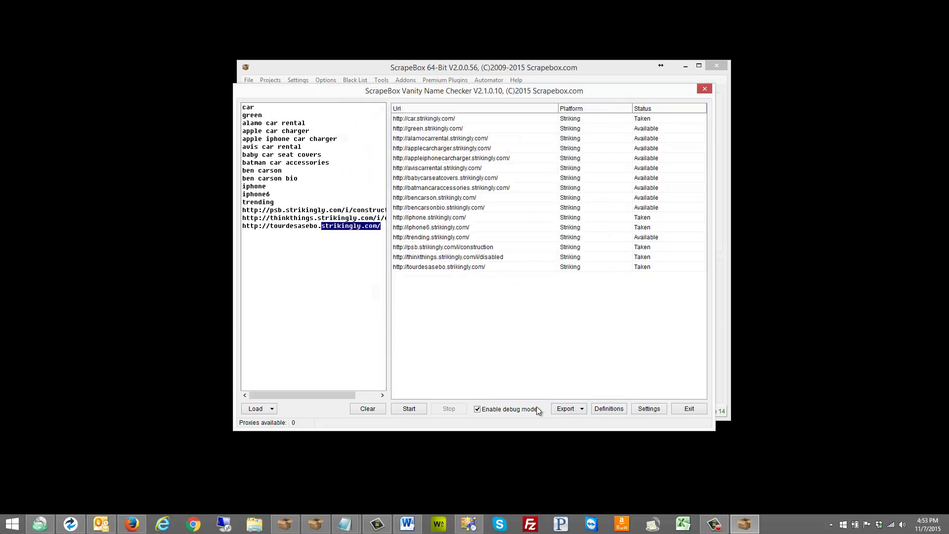
# Step: Exit the Vanity Name Checker, clear the harvested URLs and import the available strinking list from the Del When Done folder
pyautogui.click(706, 411)
pyautogui.click(595, 242)
pyautogui.click(671, 174)
pyautogui.click(687, 194)
pyautogui.click(287, 166)
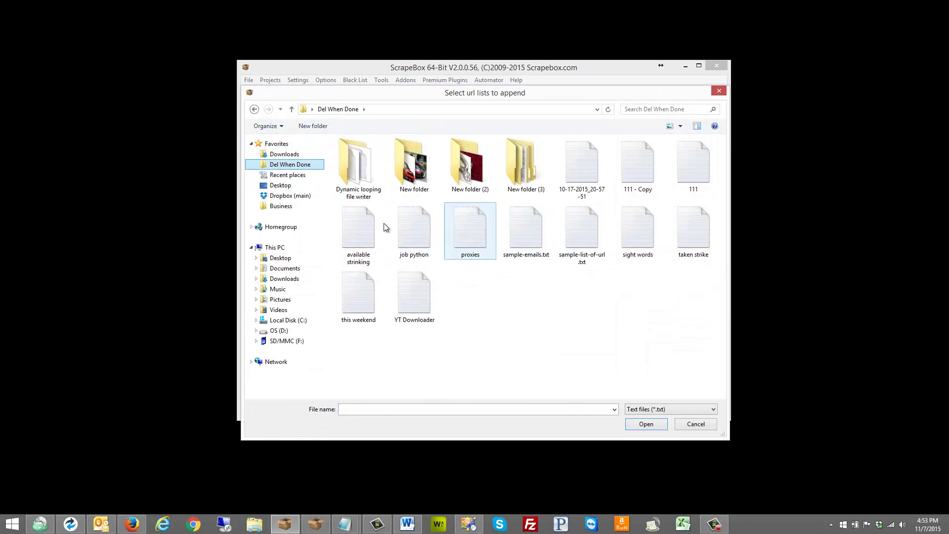
pyautogui.doubleClick(358, 225)
# Step: Open all the imported available Strikingly URLs, from green to trending, in the default browser
pyautogui.click(499, 205)
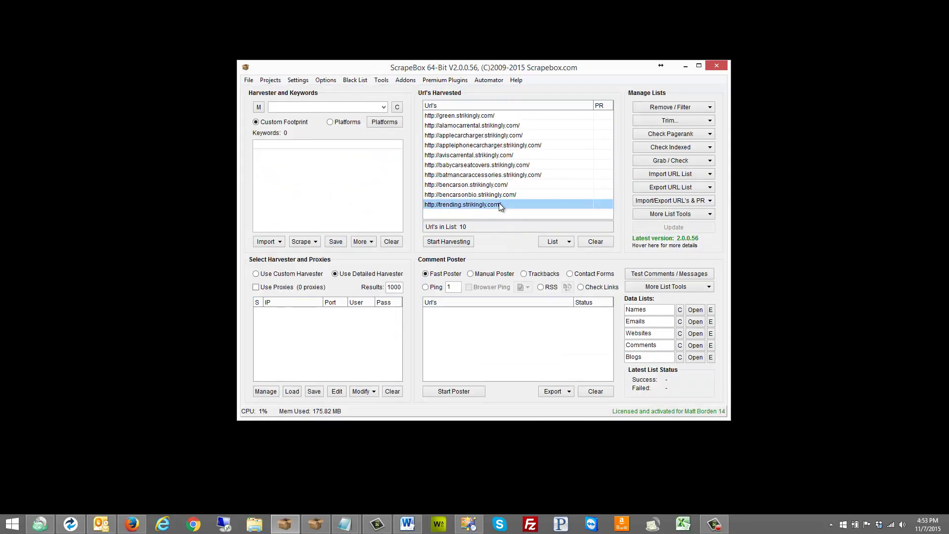
pyautogui.keyDown('shift'); pyautogui.click(494, 115); pyautogui.keyUp('shift')
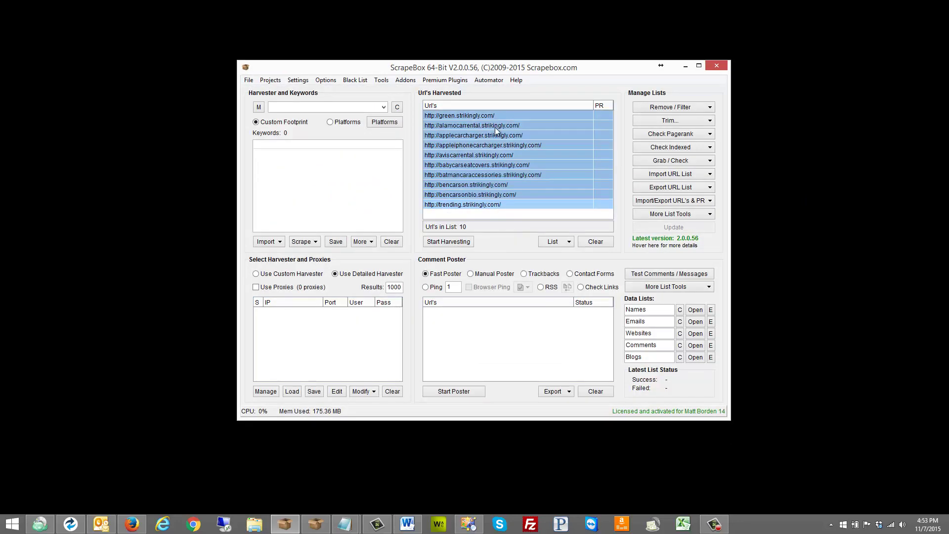
pyautogui.rightClick(496, 129)
pyautogui.click(613, 226)
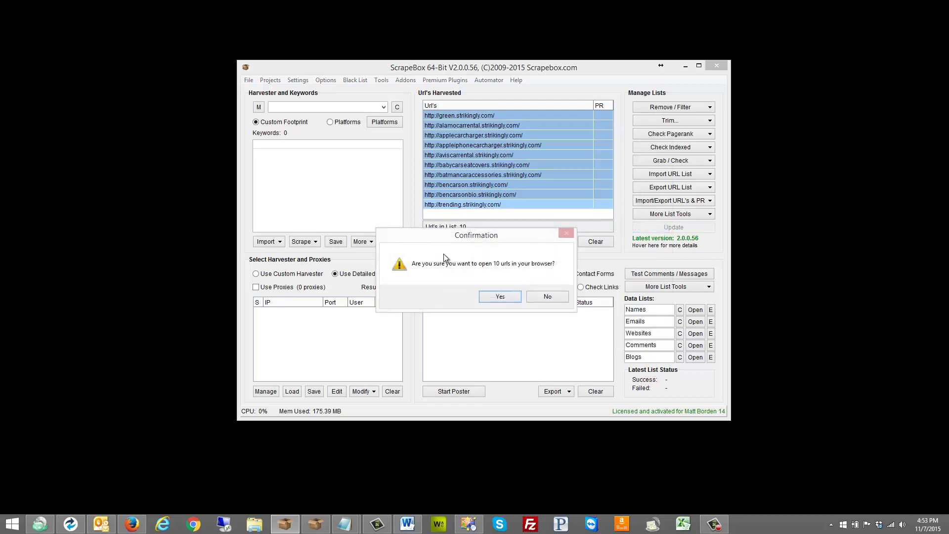
pyautogui.click(500, 296)
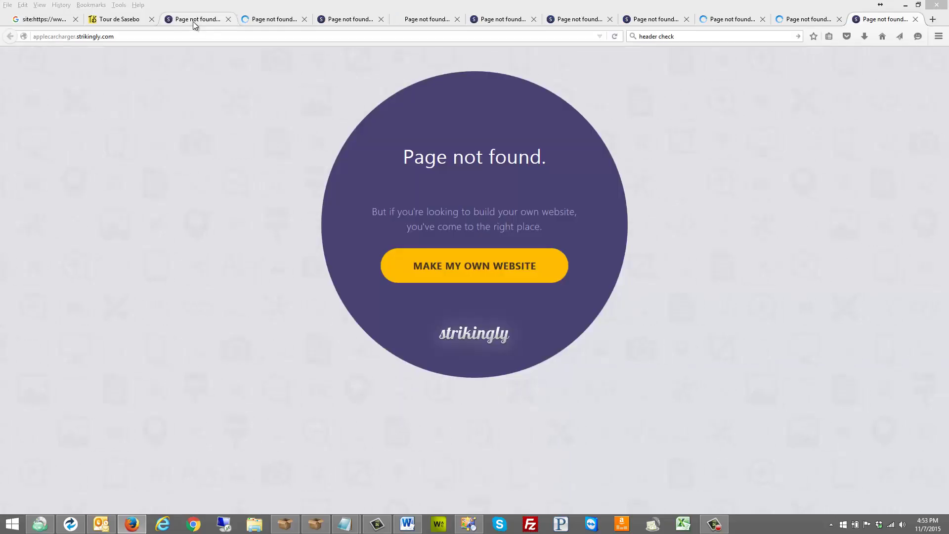
# Step: Check several of the opened Strikingly pages to verify that the names are available, and close the browser
pyautogui.click(275, 20)
pyautogui.click(346, 20)
pyautogui.click(425, 20)
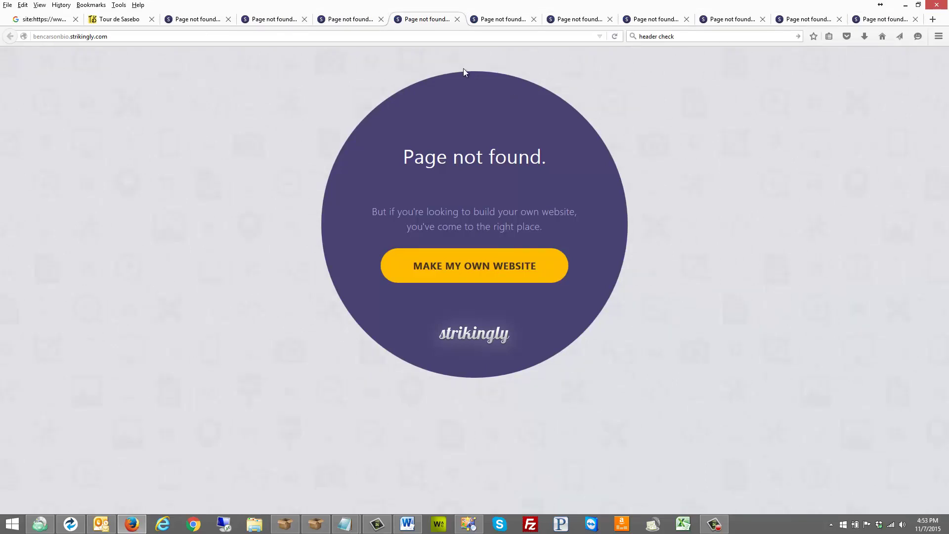
pyautogui.click(942, 8)
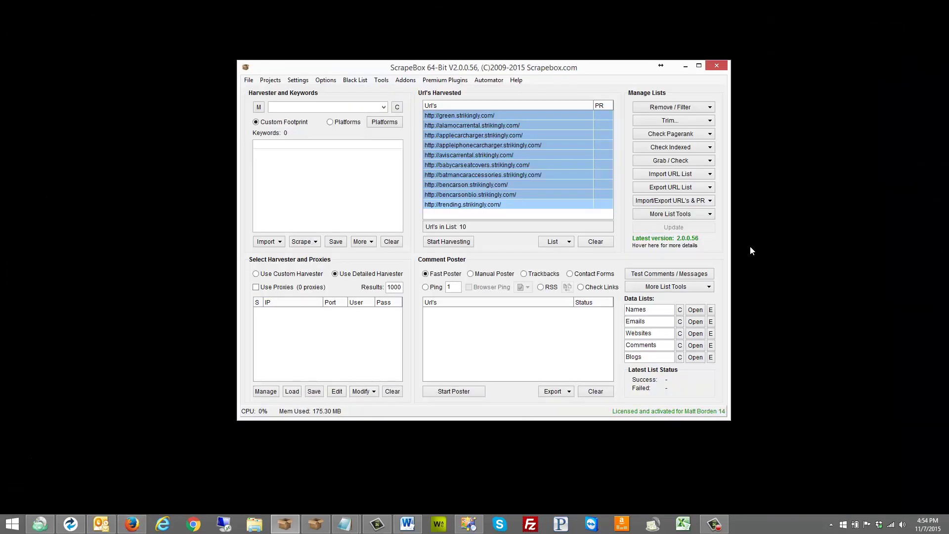
# Step: Clear the harvested URLs and import the taken strike list into the emptied URL list
pyautogui.click(596, 241)
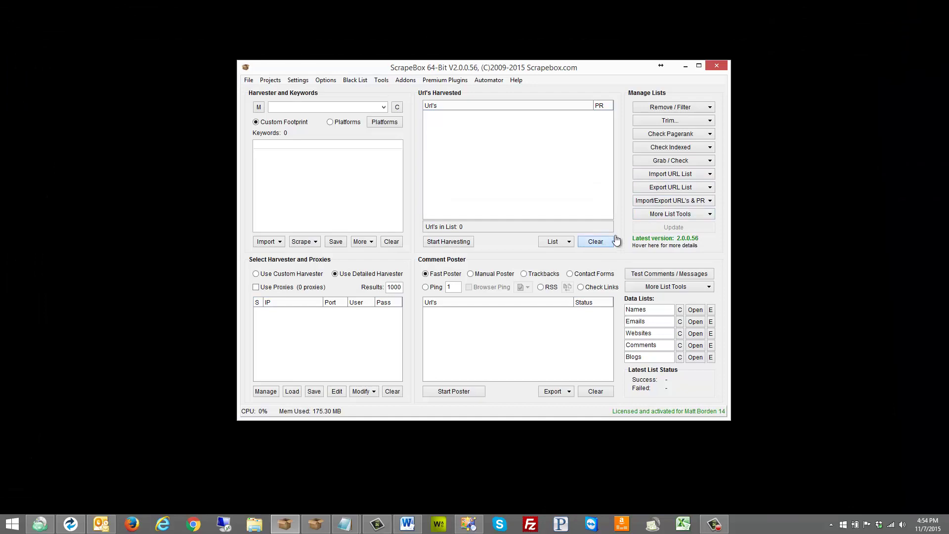
pyautogui.click(673, 174)
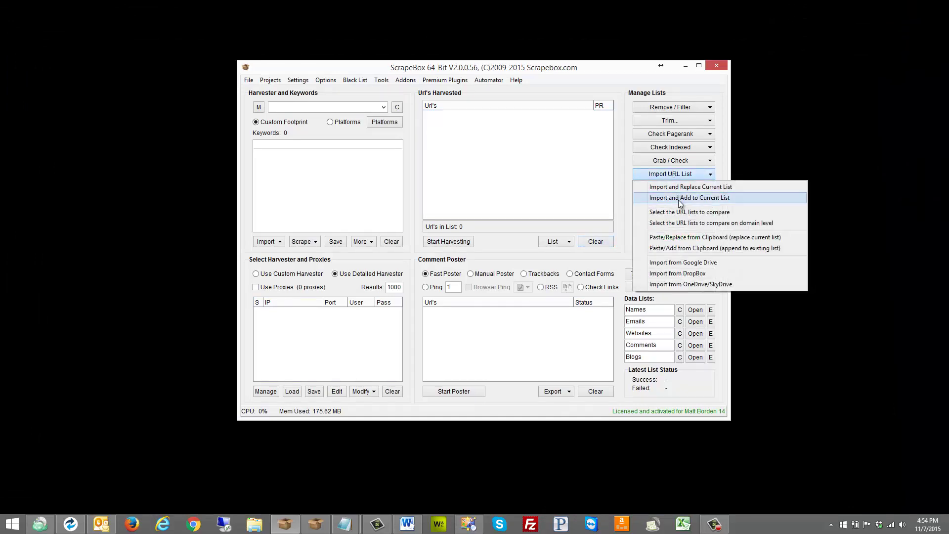
pyautogui.click(680, 198)
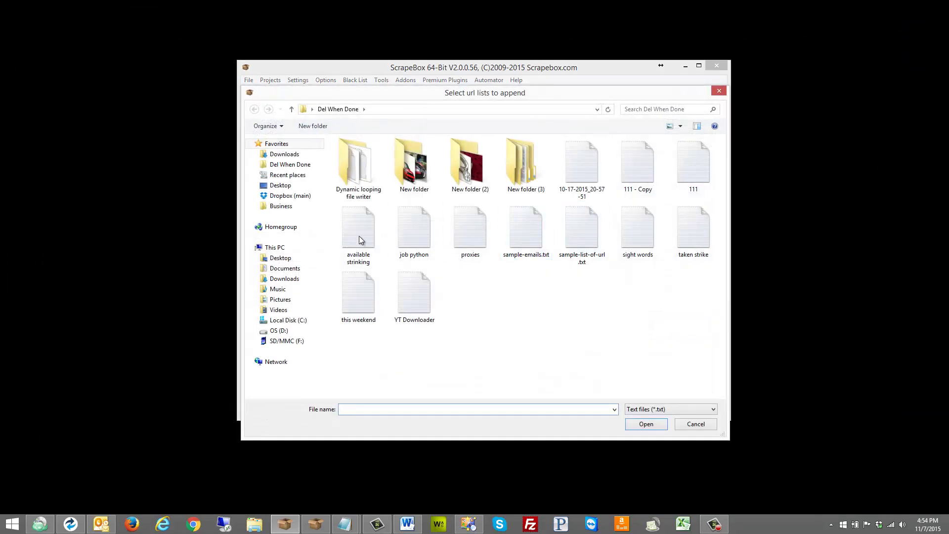
pyautogui.doubleClick(691, 229)
# Step: Open all the imported taken Strikingly URLs in the default browser
pyautogui.click(499, 165)
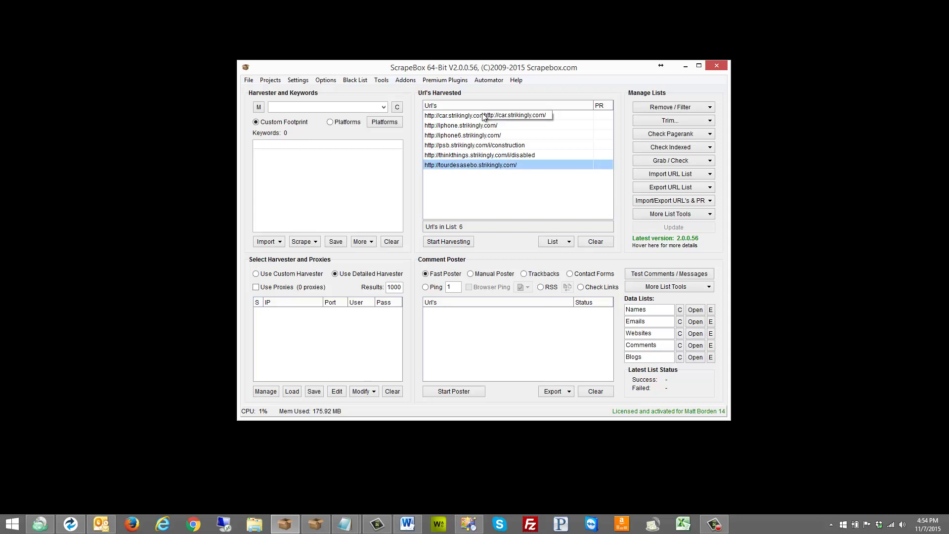
pyautogui.hotkey('ctrl', 'a')
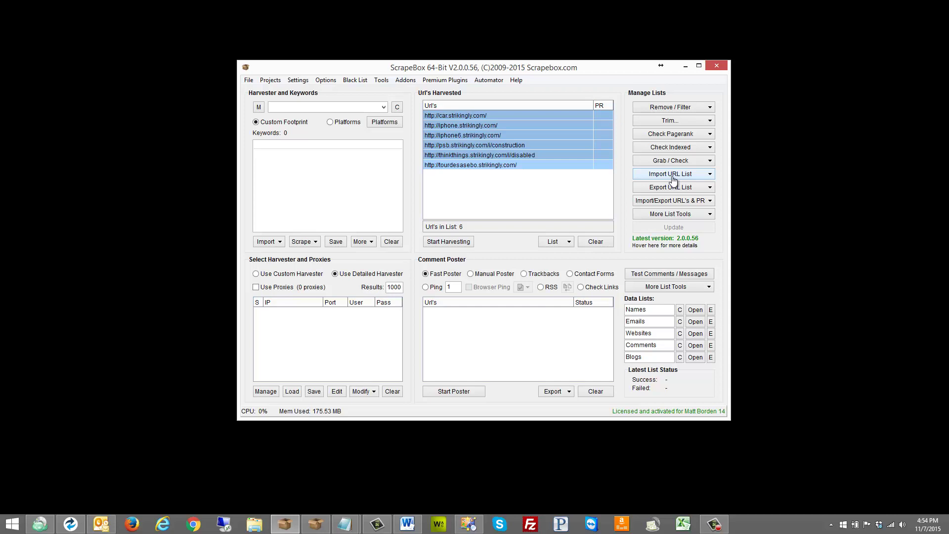
pyautogui.rightClick(526, 150)
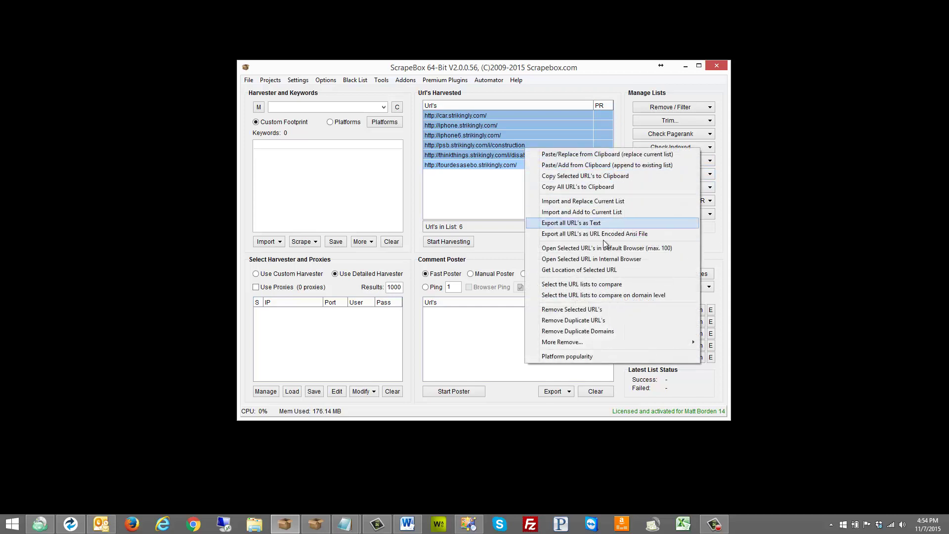
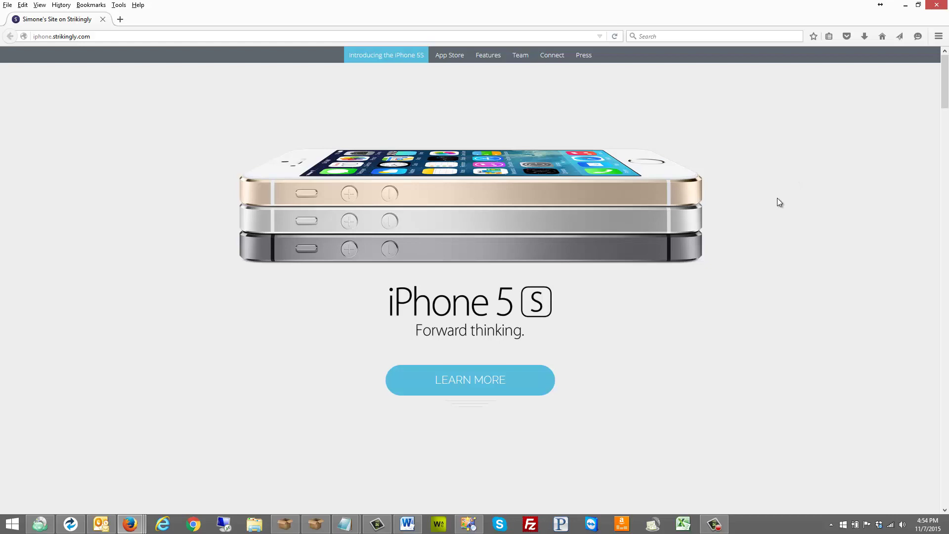
# Step: Examine the iphone.strikingly.com page from its header through the map, features, team, contact and press sections to judge whether the site is really in use
pyautogui.scroll(-4, 720, 192)
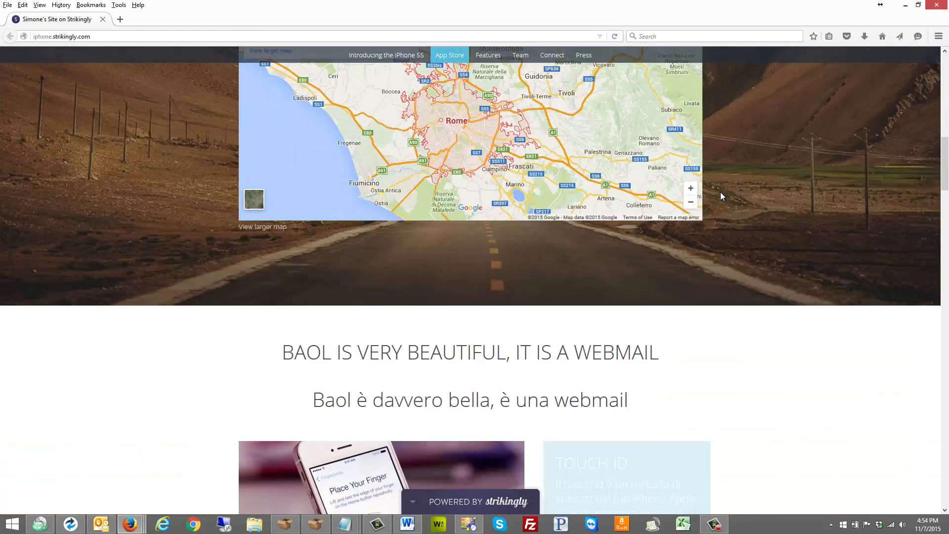
pyautogui.scroll(5, 720, 193)
pyautogui.scroll(-5, 556, 192)
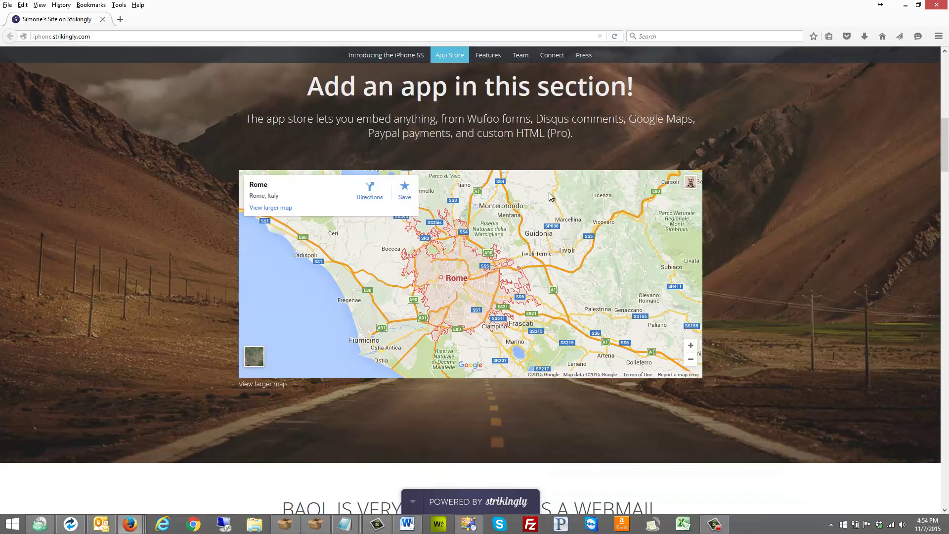
pyautogui.scroll(6, 811, 171)
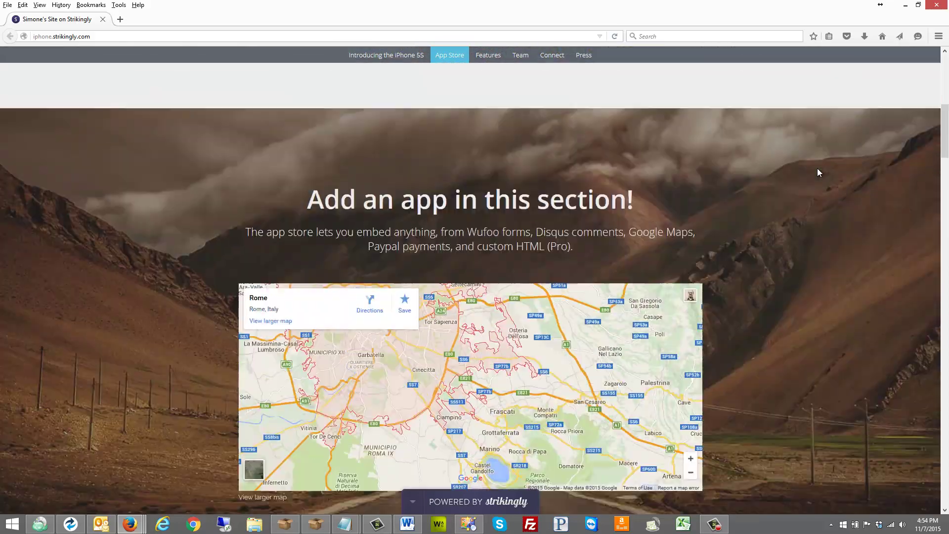
pyautogui.scroll(-4, 731, 257)
pyautogui.scroll(-7, 753, 248)
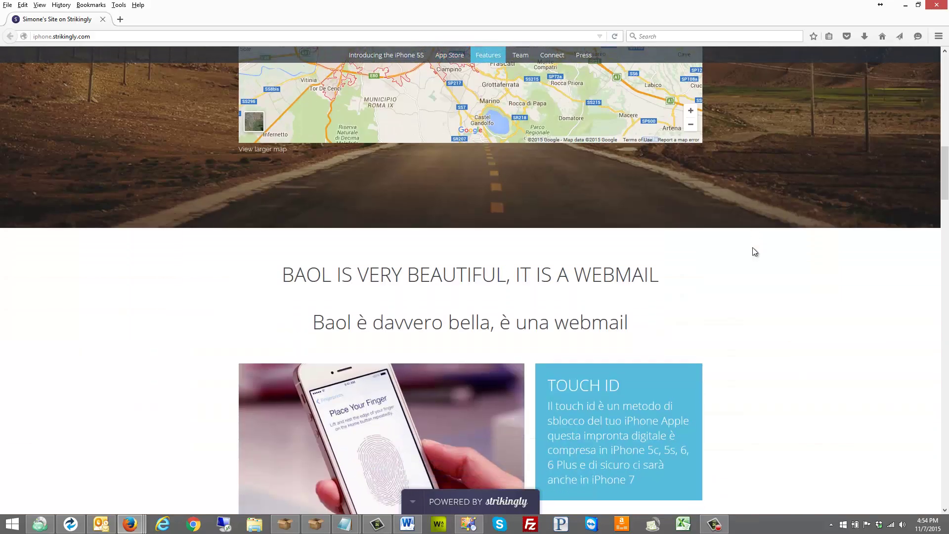
pyautogui.scroll(-15, 407, 217)
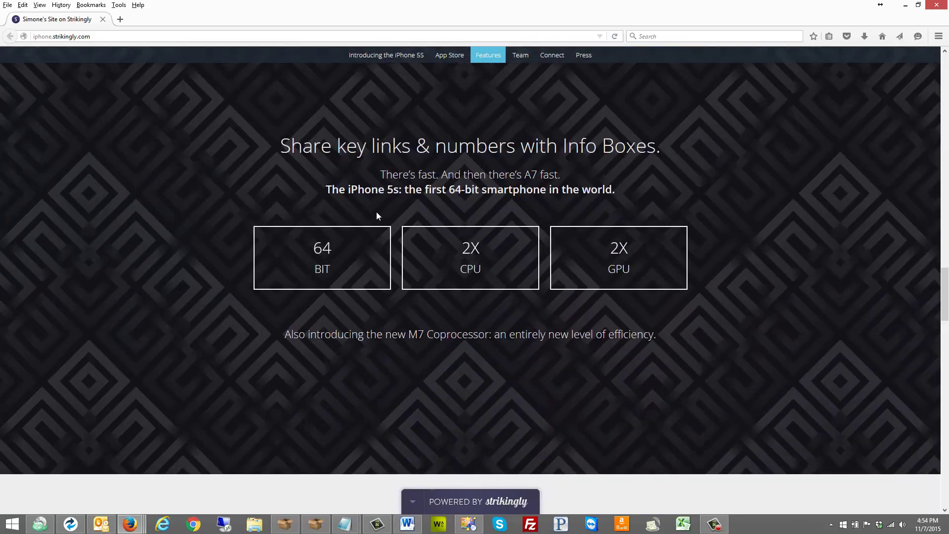
pyautogui.scroll(-6, 346, 220)
pyautogui.moveTo(346, 250); pyautogui.dragTo(581, 266)
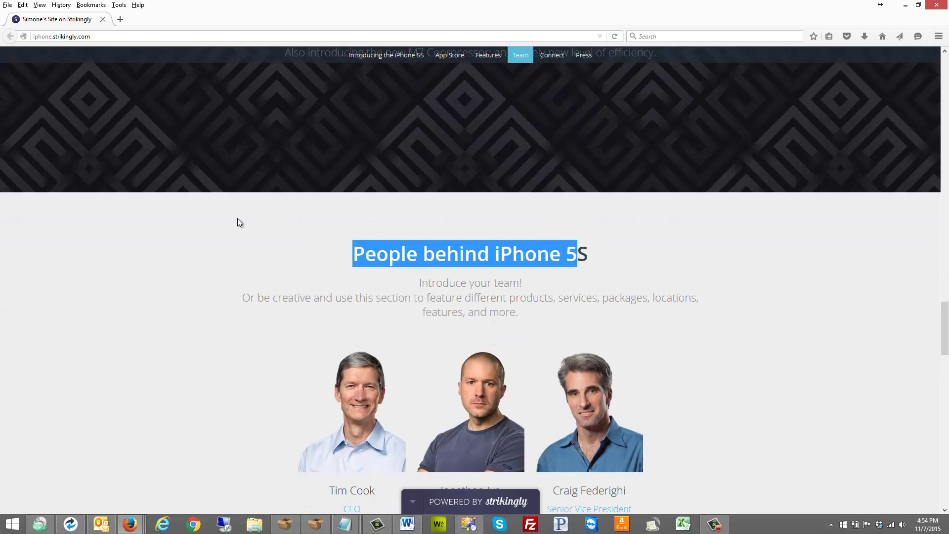
pyautogui.scroll(-12, 237, 222)
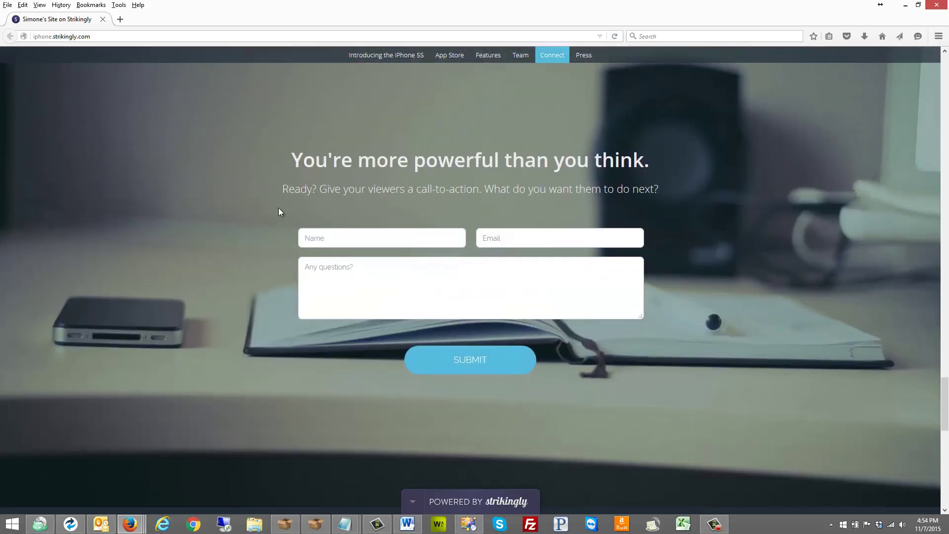
pyautogui.moveTo(287, 164); pyautogui.dragTo(666, 154)
pyautogui.scroll(-5, 429, 152)
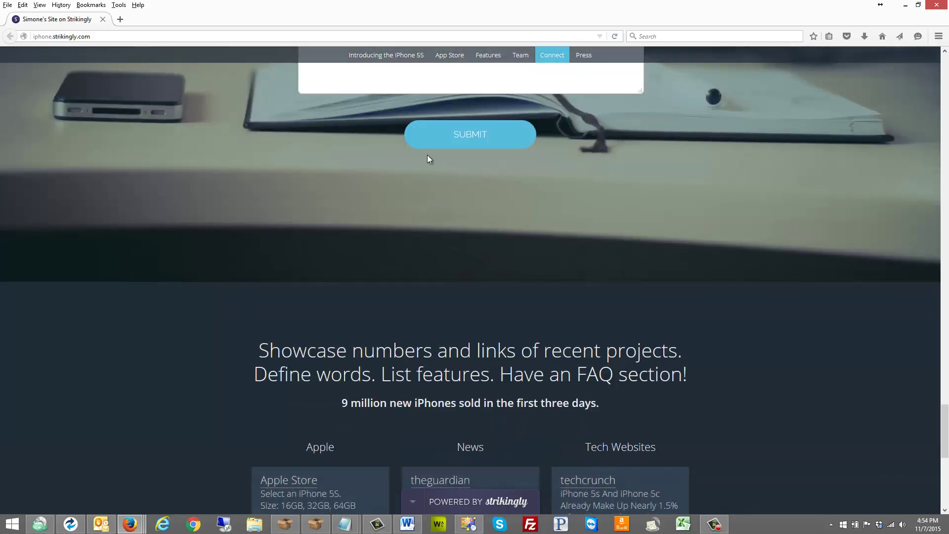
pyautogui.scroll(-6, 427, 163)
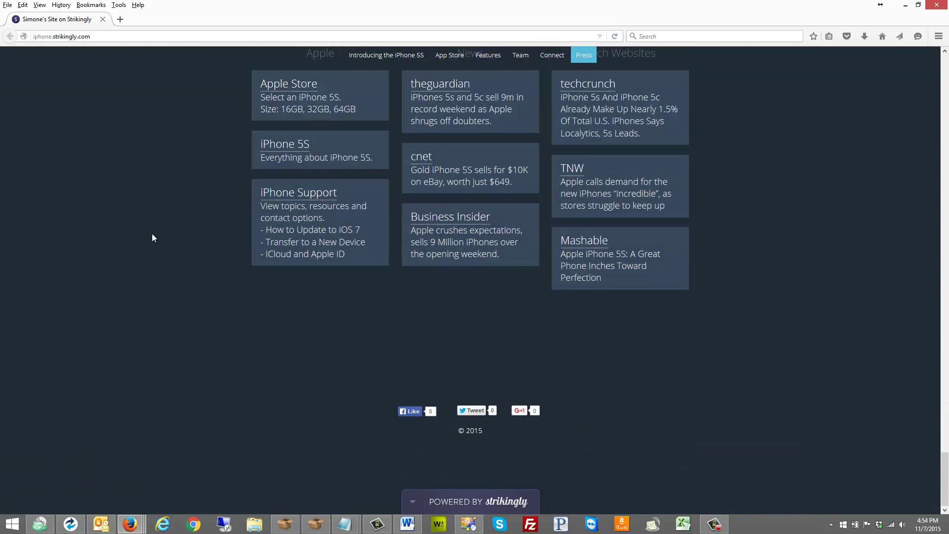
pyautogui.scroll(10, 194, 235)
pyautogui.scroll(15, 204, 235)
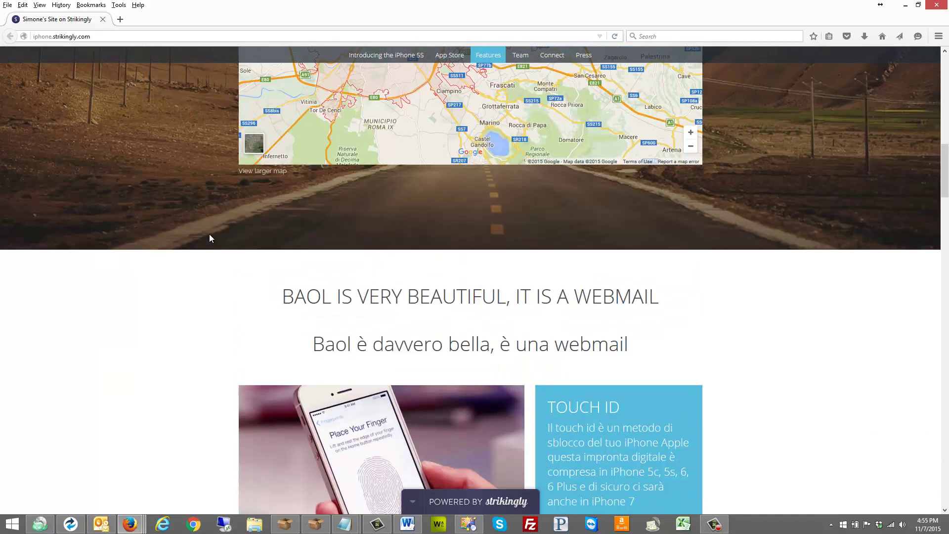
pyautogui.scroll(10, 211, 234)
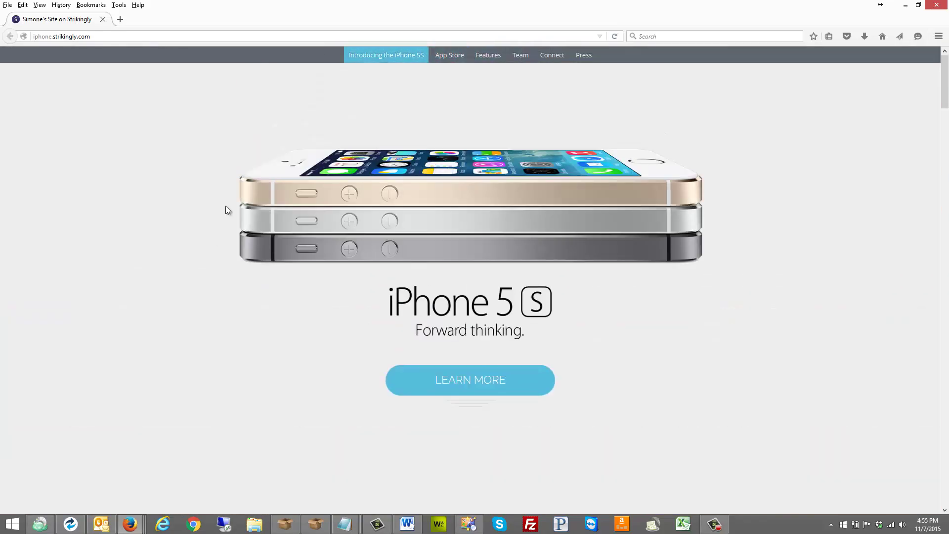
pyautogui.scroll(-20, 370, 182)
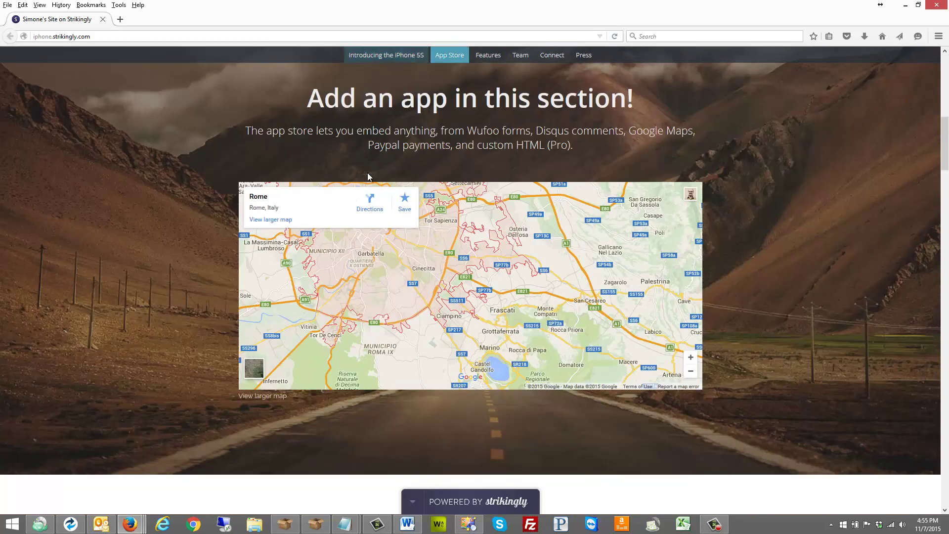
# Step: Check the remaining taken Strikingly pages, including the thinkthings site, and close the browser
pyautogui.scroll(-5, 211, 151)
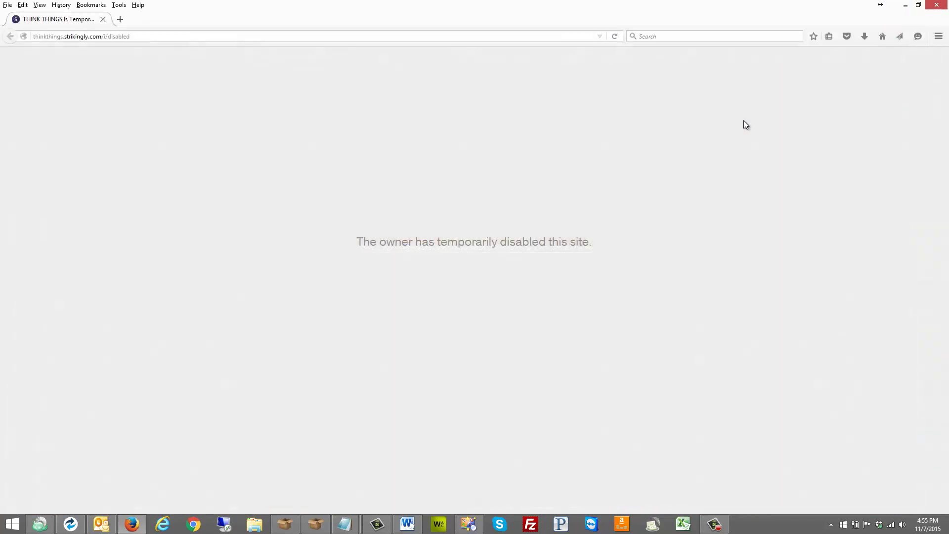
pyautogui.hotkey('ctrl', 'w')
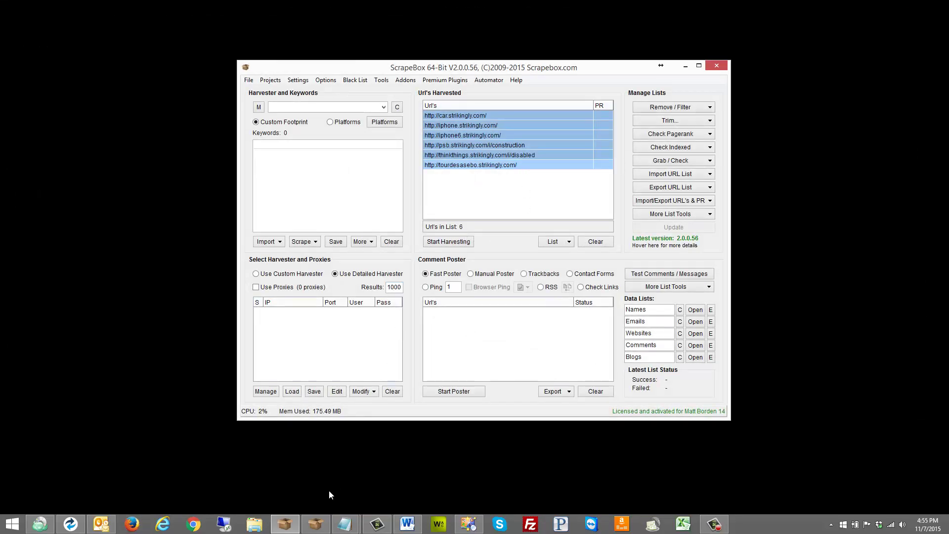
# Step: Open the Vanity Name Checker addon and display the Striking platform definition in its definition editor
pyautogui.click(406, 81)
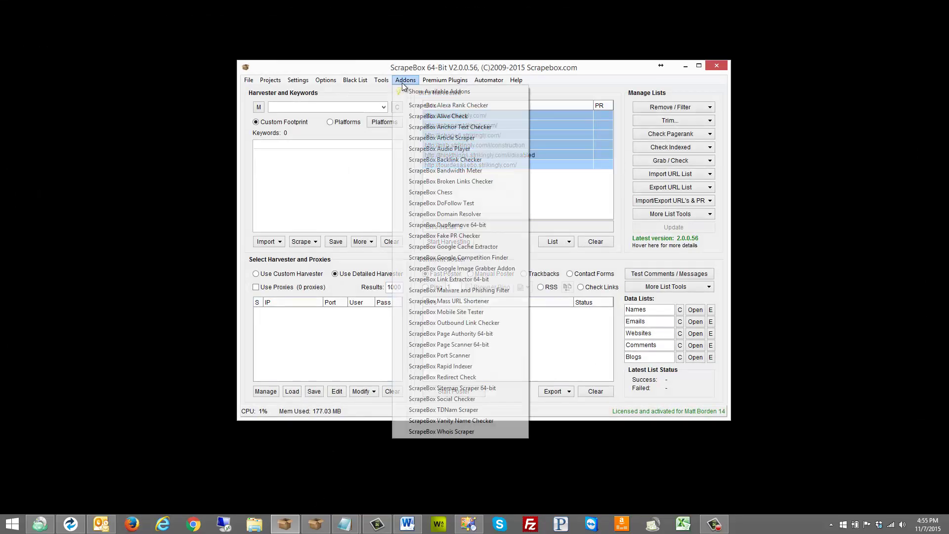
pyautogui.click(466, 421)
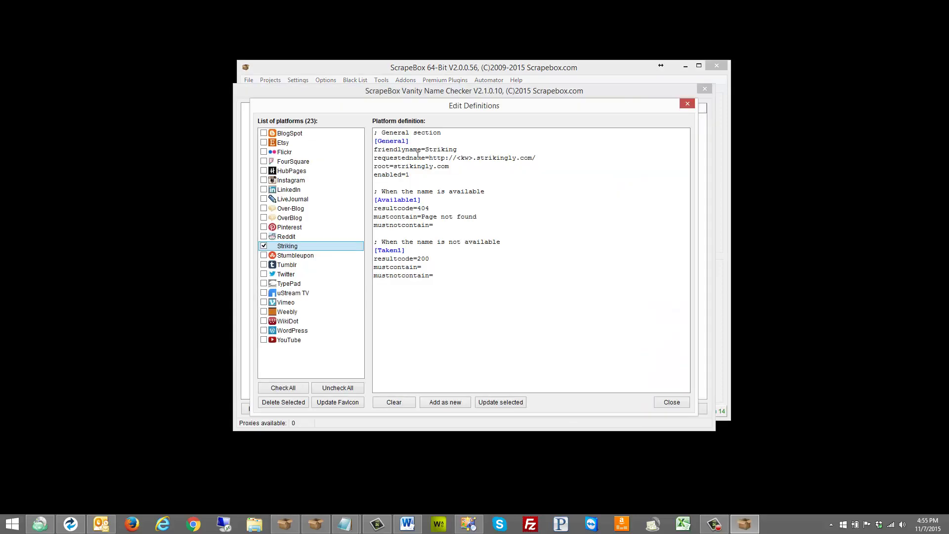
pyautogui.click(377, 133)
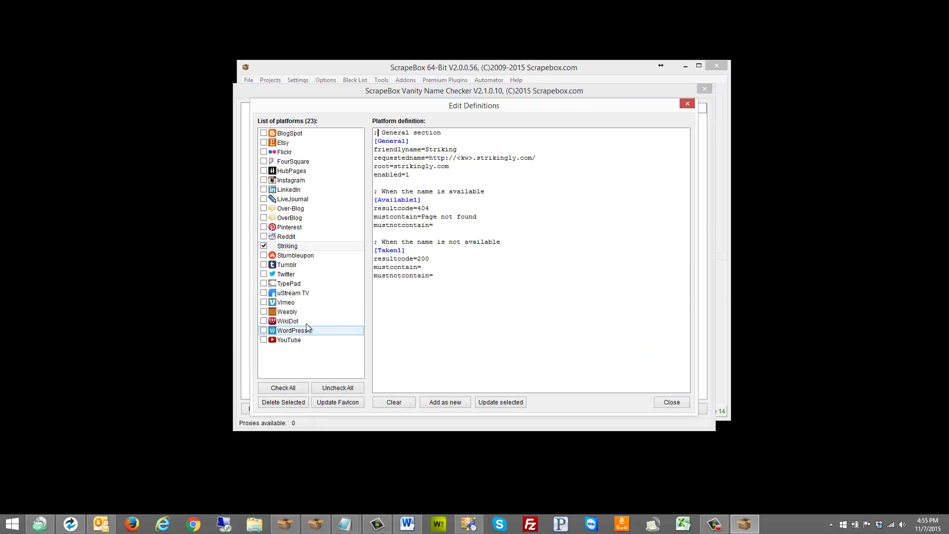
# Step: Examine the LiveJournal definition, highlighting the result code and the mustcontain text of its Taken1 rule
pyautogui.click(297, 199)
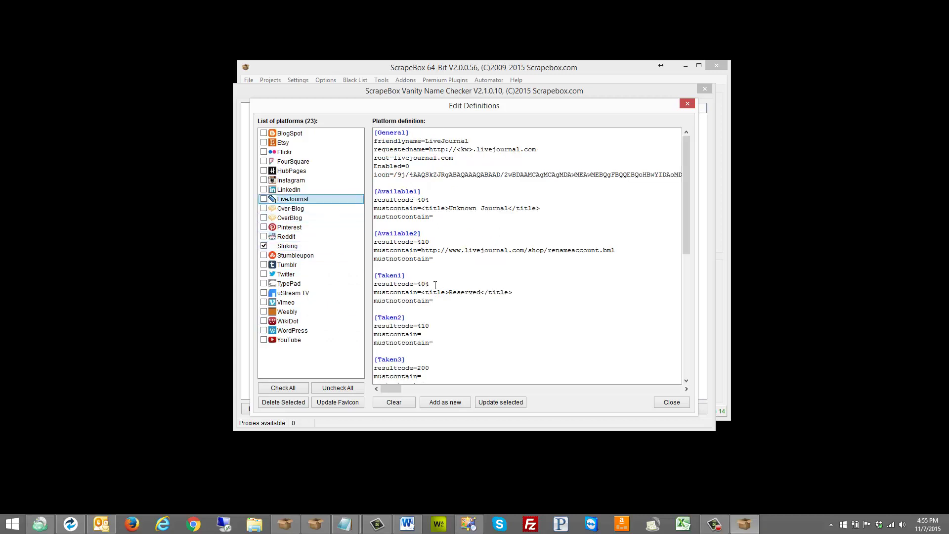
pyautogui.moveTo(430, 284); pyautogui.dragTo(418, 284)
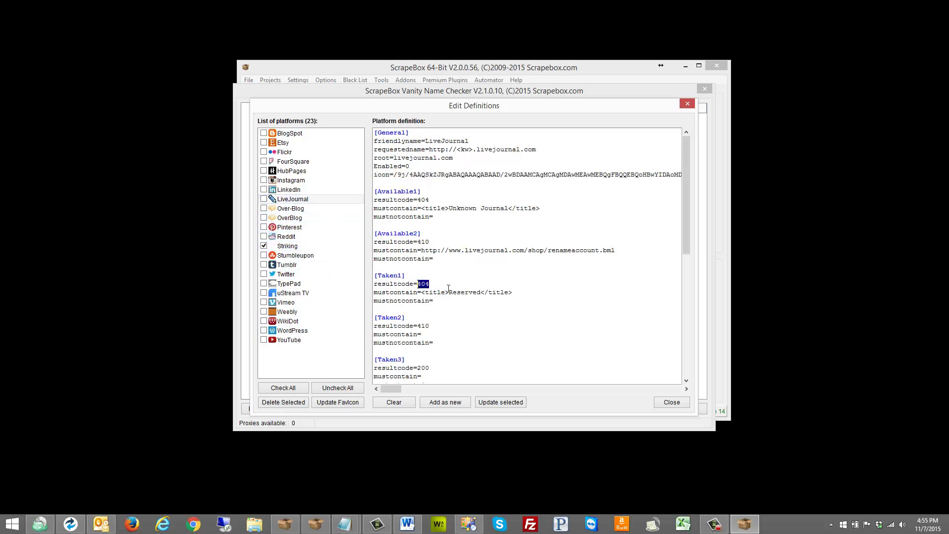
pyautogui.moveTo(513, 292); pyautogui.dragTo(423, 296)
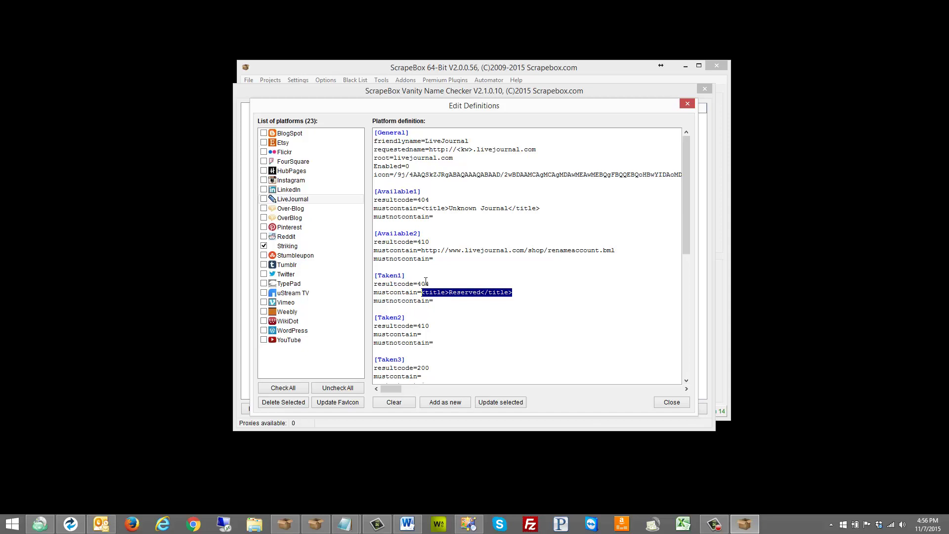
pyautogui.click(426, 281)
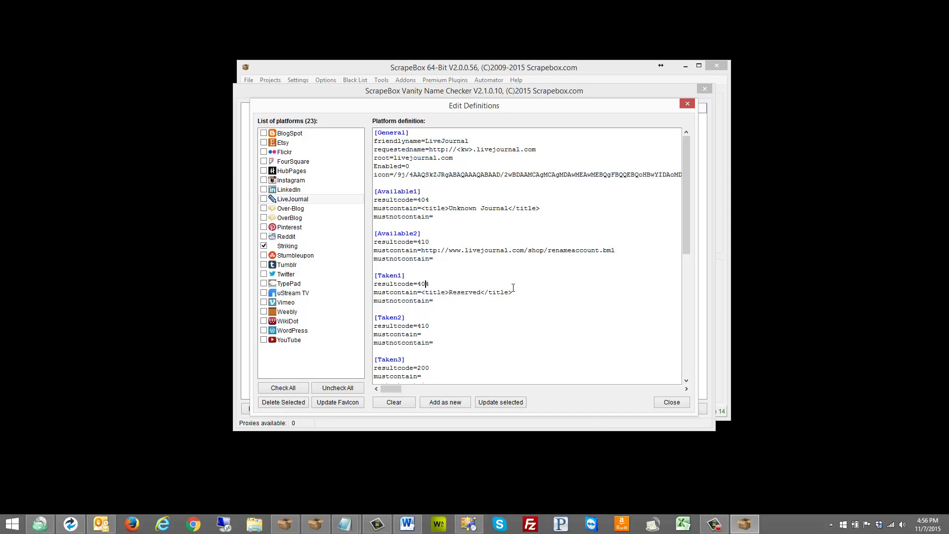
pyautogui.moveTo(514, 292); pyautogui.dragTo(417, 293)
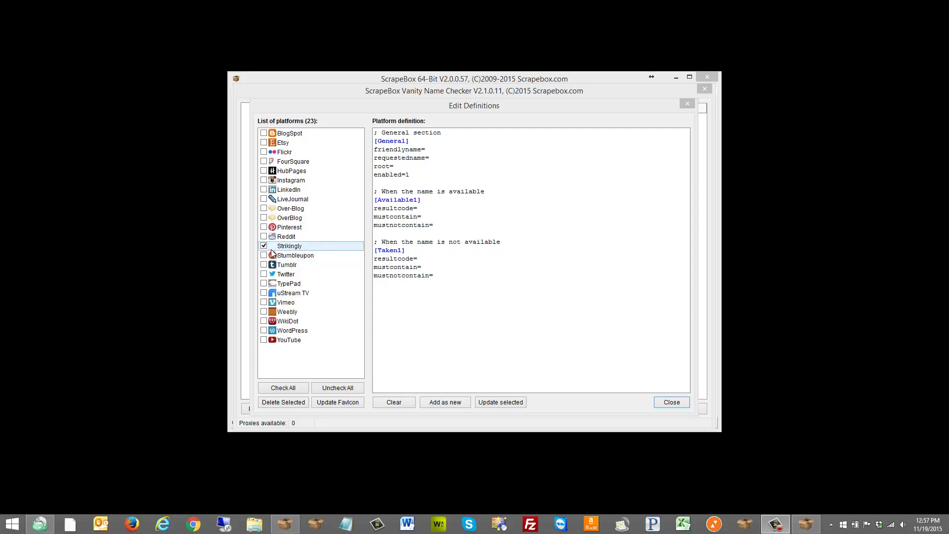
# Step: Compare the Strikingly definition with the OverBlog definition, looking at the icon entry in the General section
pyautogui.click(290, 247)
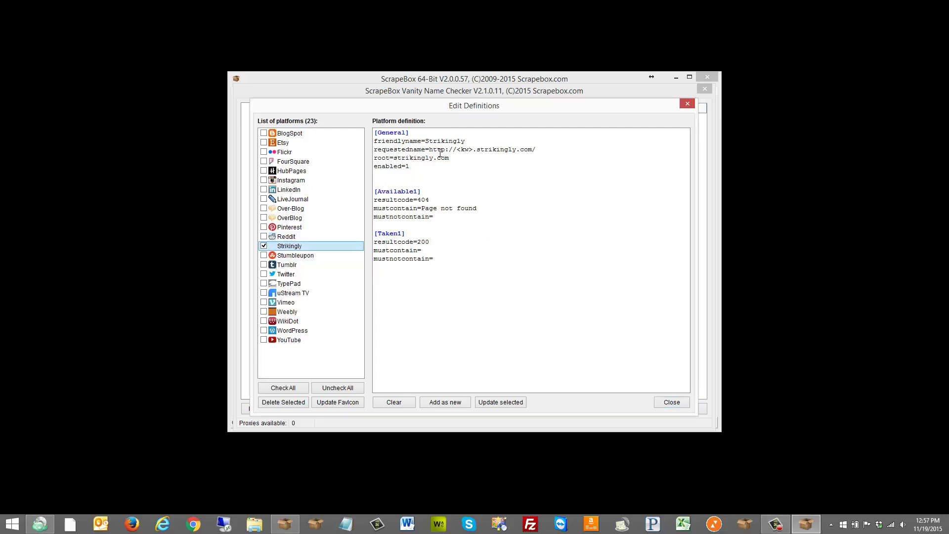
pyautogui.click(317, 218)
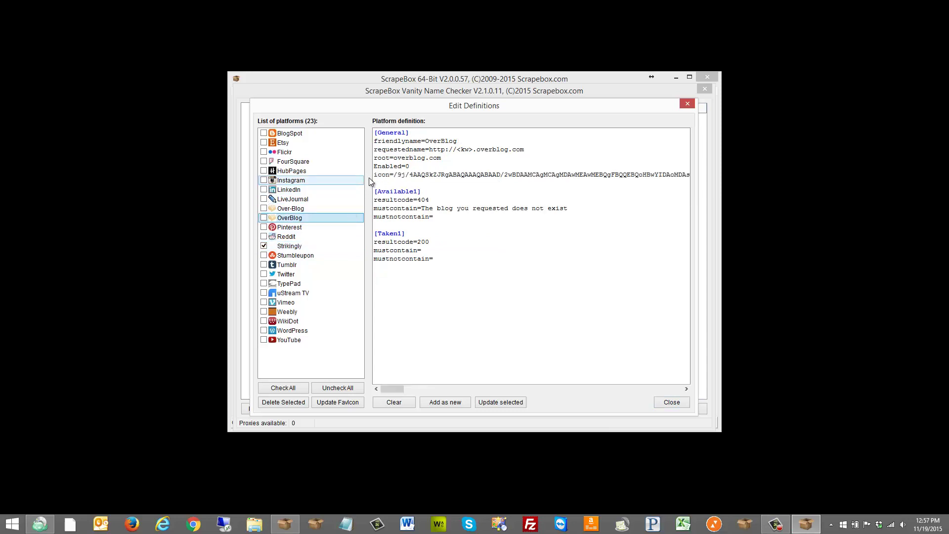
pyautogui.click(296, 246)
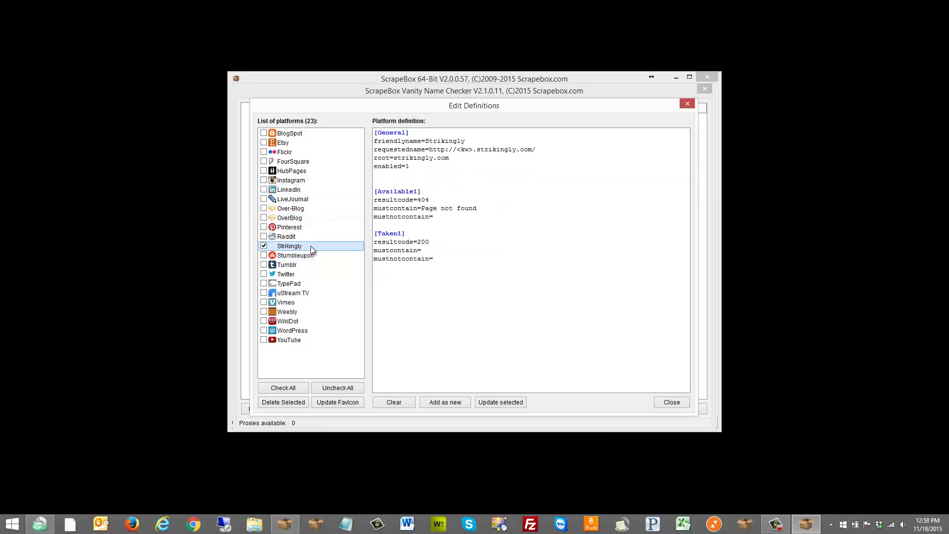
# Step: Update the favicon of the Strikingly platform and save the change to its definition
pyautogui.click(341, 405)
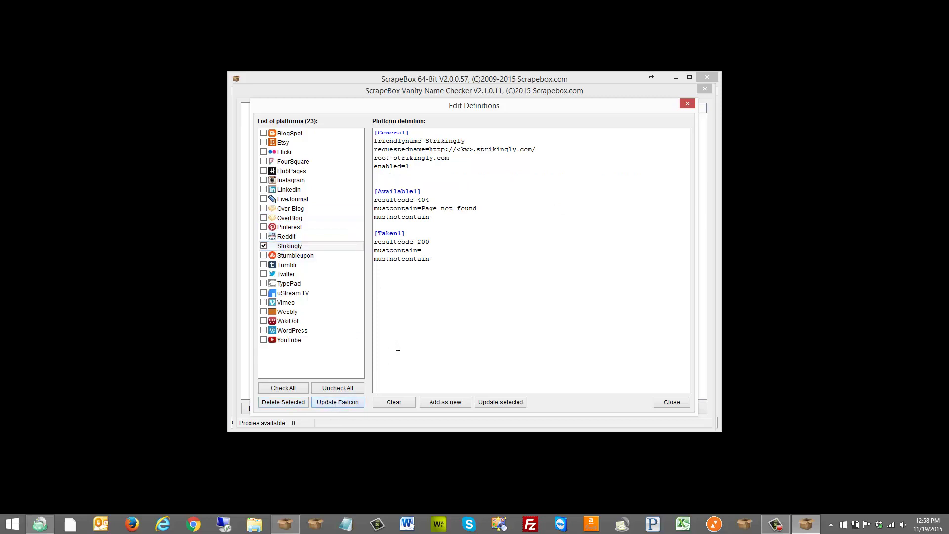
pyautogui.click(291, 247)
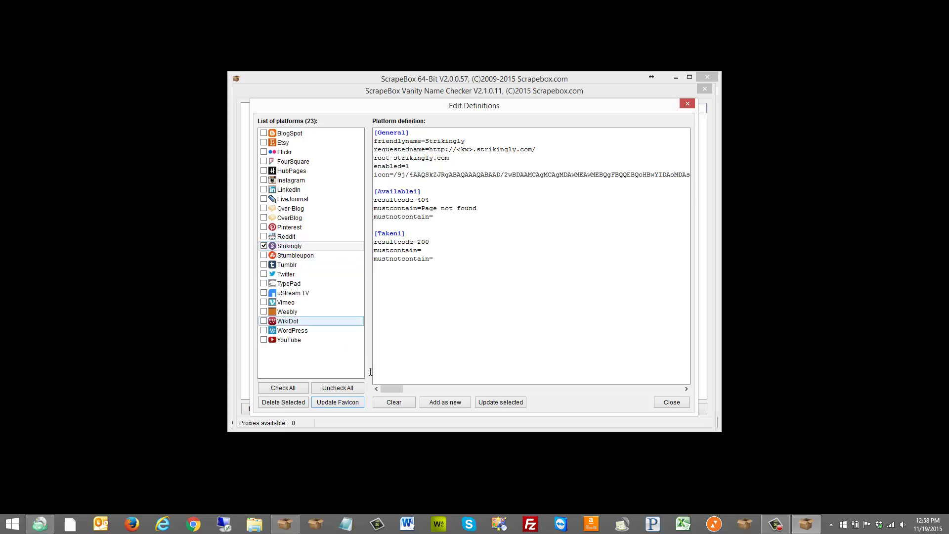
pyautogui.click(504, 403)
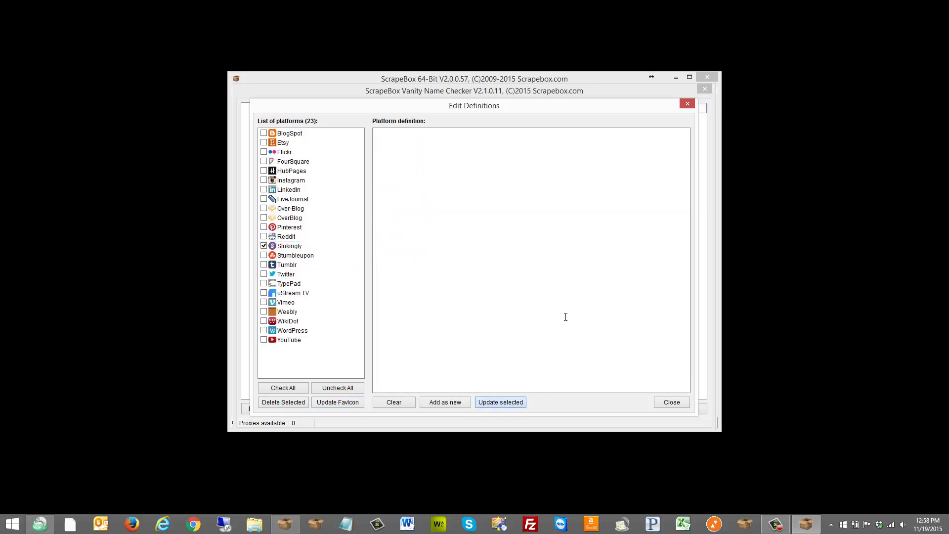
# Step: Reload the Strikingly definition to view the icon entry in its General section
pyautogui.click(313, 244)
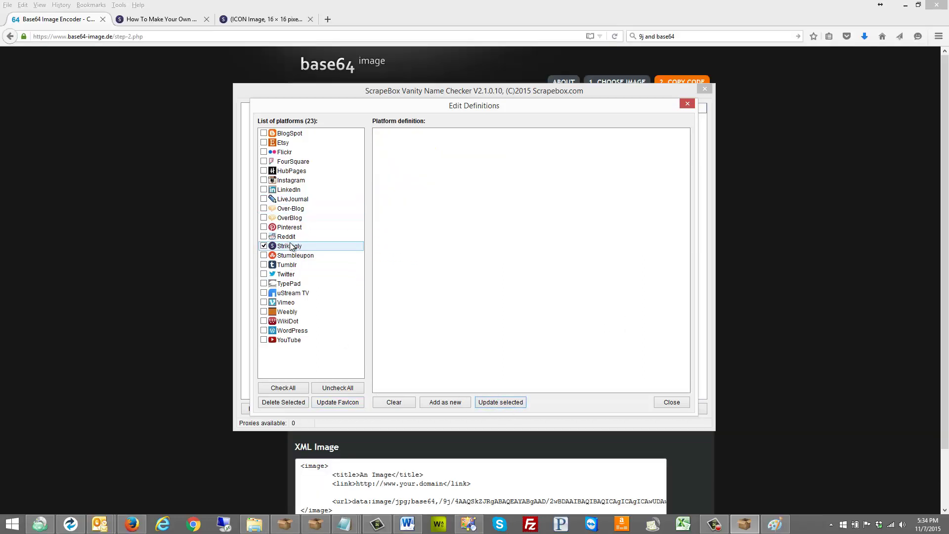
pyautogui.click(291, 246)
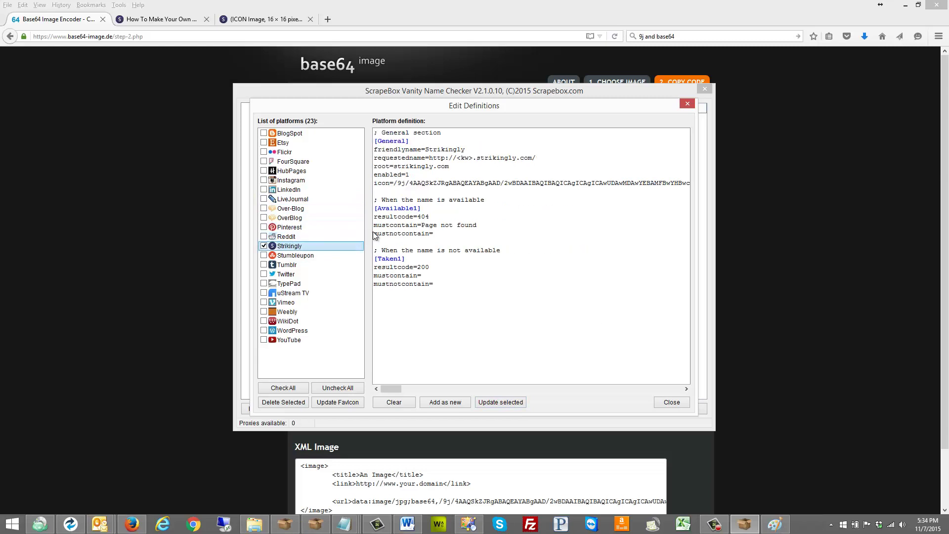